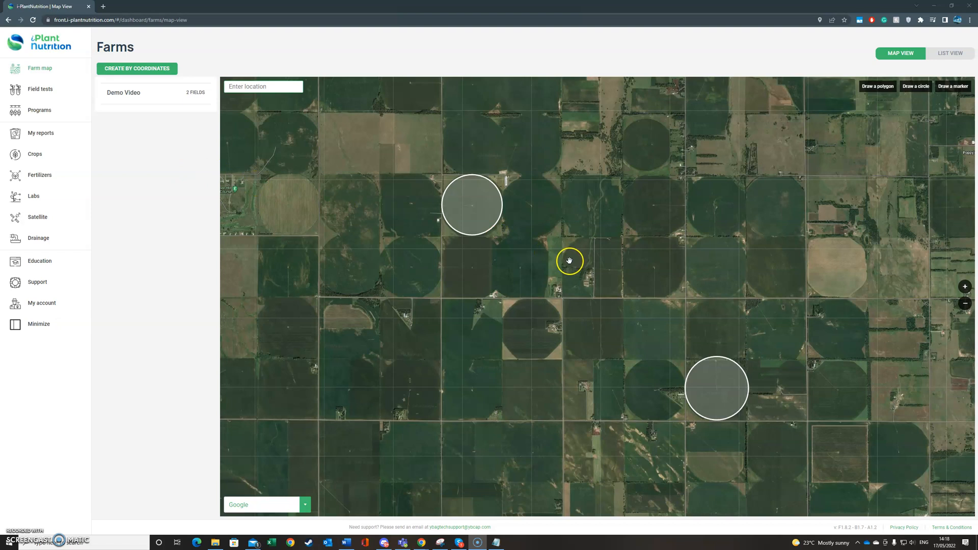
Step: Find Tates Field in Caxton on the farm map and show its surrounding fields up close
left_click(257, 86)
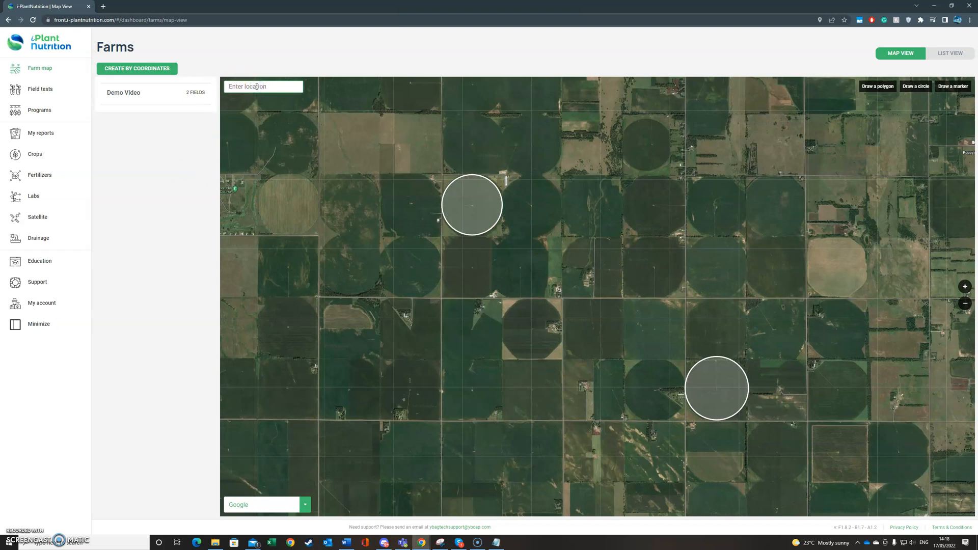
type("cb")
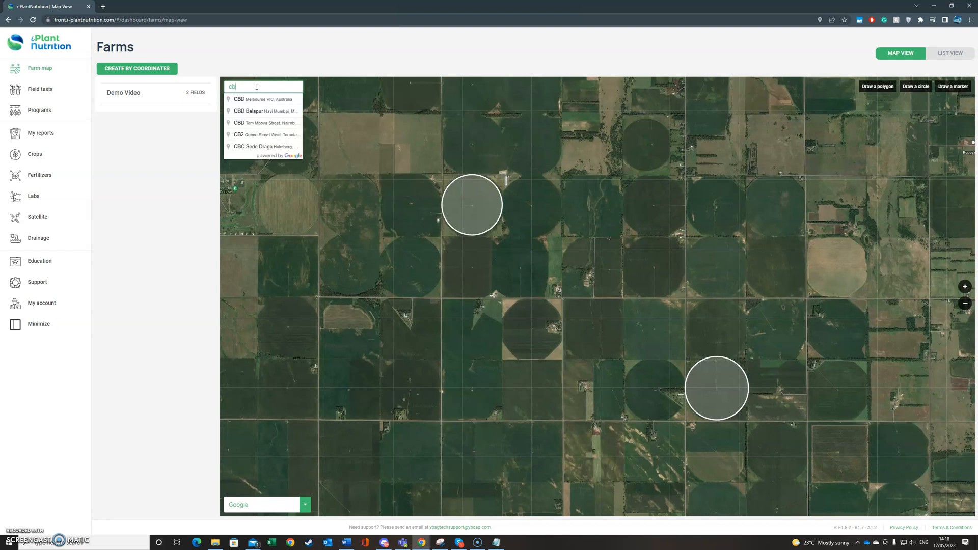
type("233ppx")
key("Return")
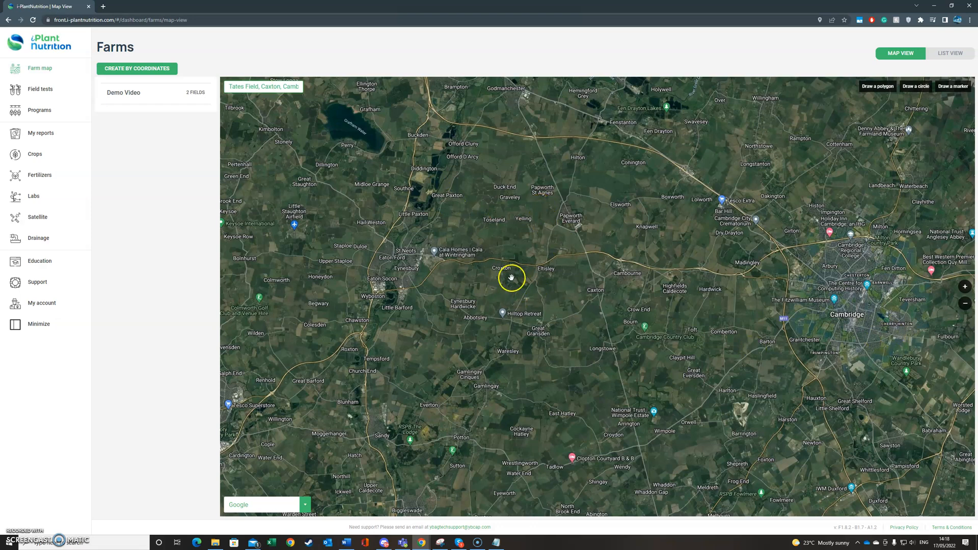
scroll(583, 297, "up", 2)
scroll(561, 294, "up", 3)
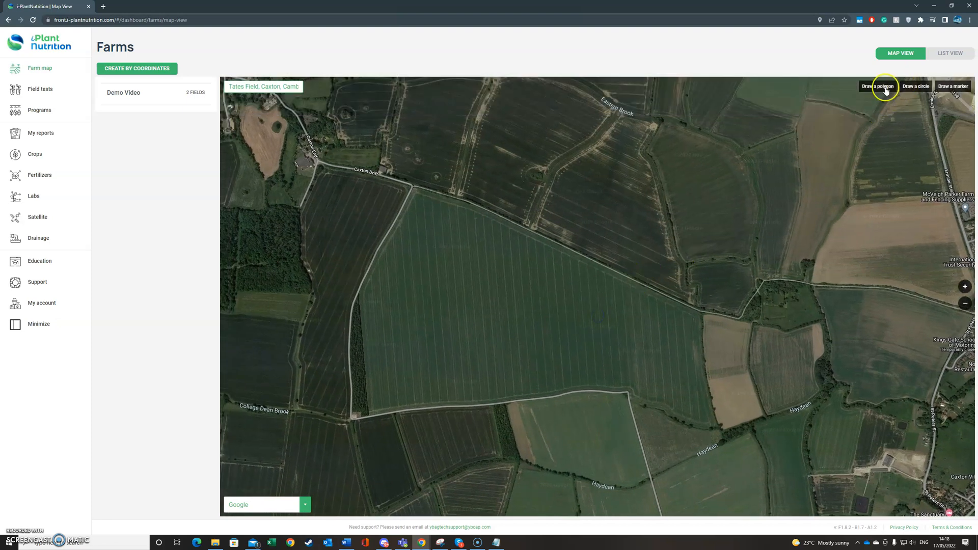
Step: Outline the large green field in the middle of the map with a closed polygon of about 81.3 ha
left_click(876, 87)
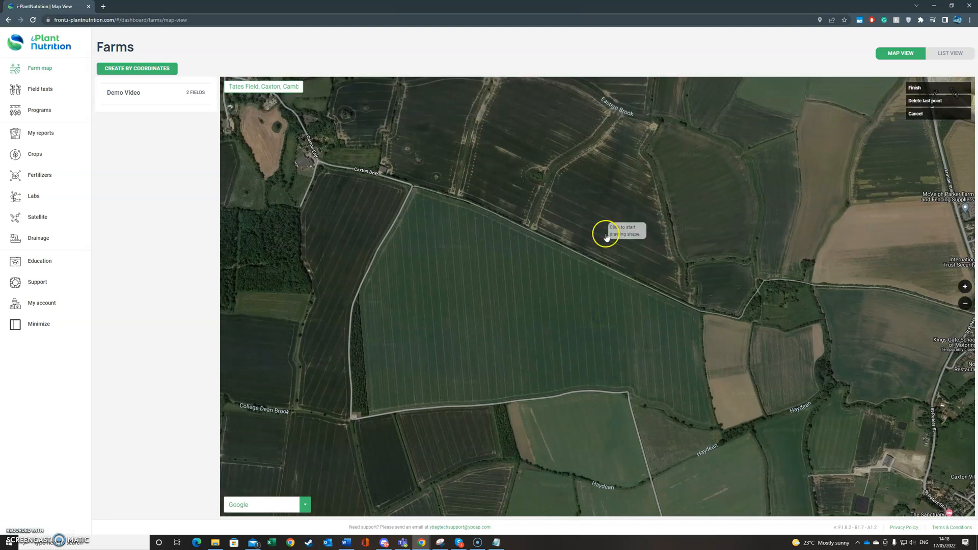
left_click(415, 187)
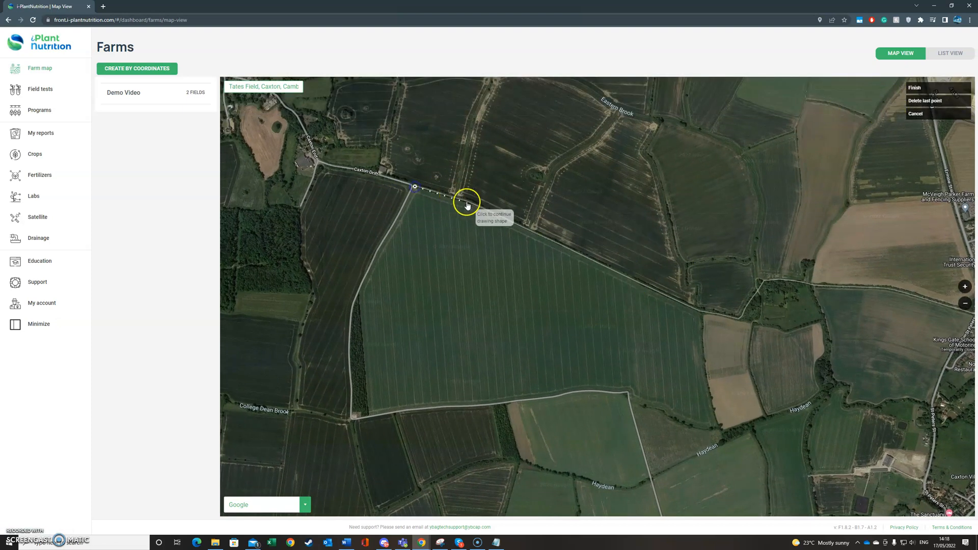
left_click(489, 210)
left_click(581, 255)
left_click(704, 314)
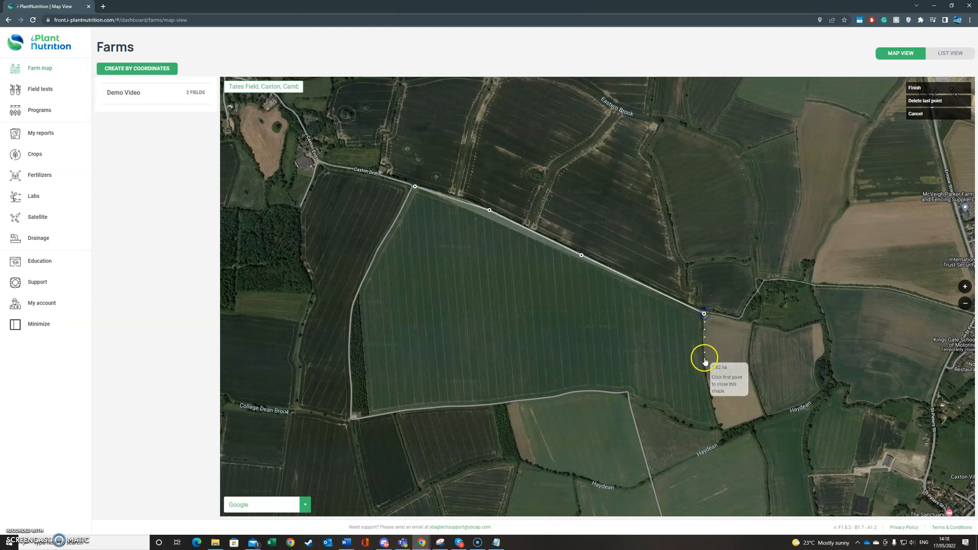
left_click(704, 366)
left_click(719, 426)
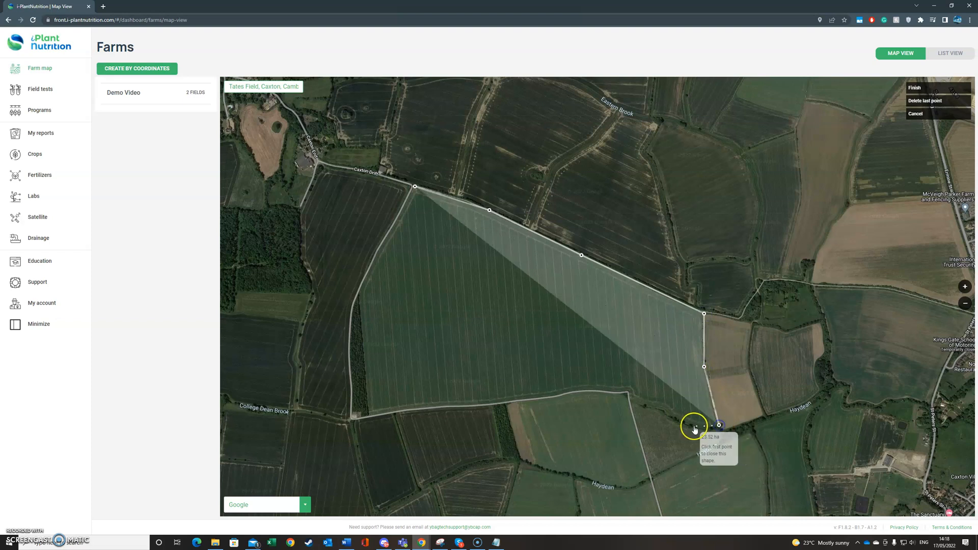
left_click(700, 427)
left_click(628, 391)
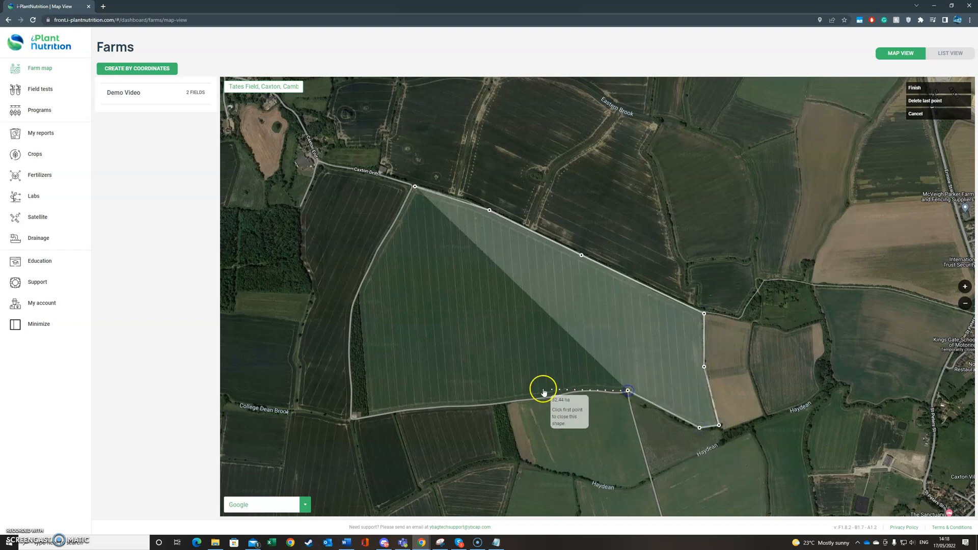
left_click(368, 415)
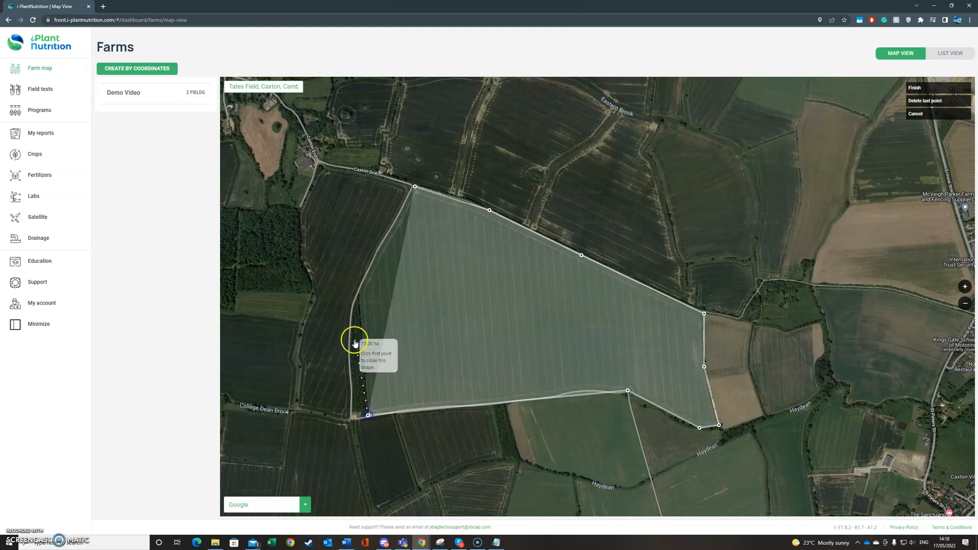
left_click(357, 292)
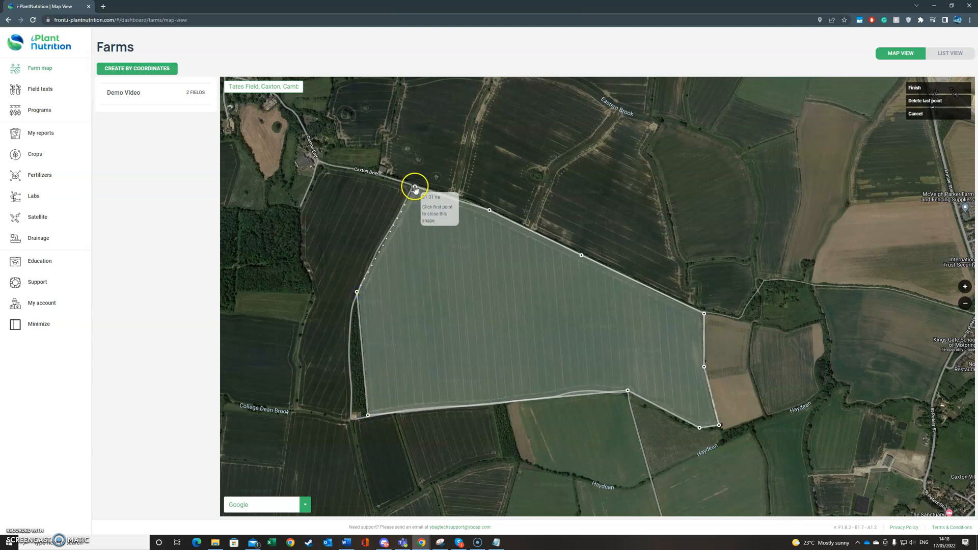
left_click(415, 187)
Step: Name the new field My field, assign it to a new farm called My farm, choose a field type and save it
double_click(445, 202)
left_click(461, 228)
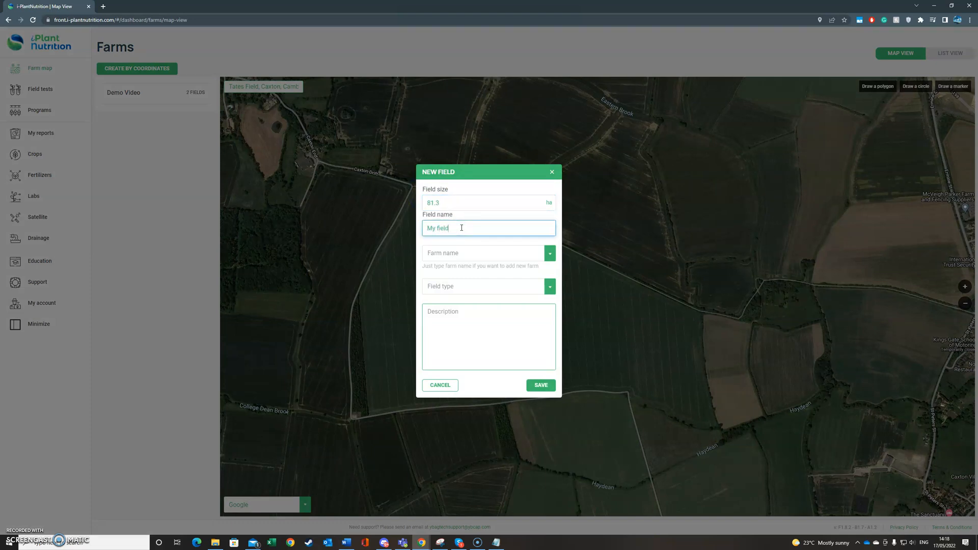
left_click(452, 257)
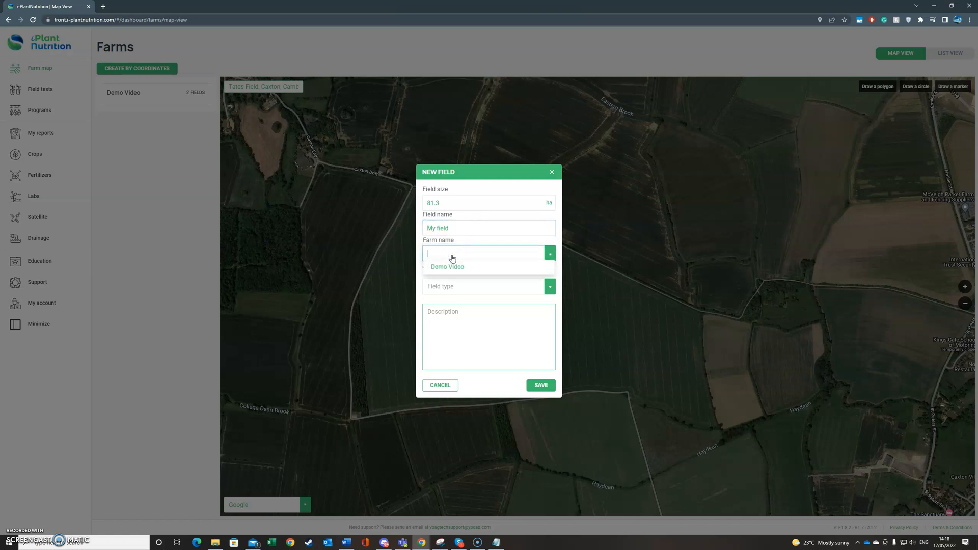
type("My farm")
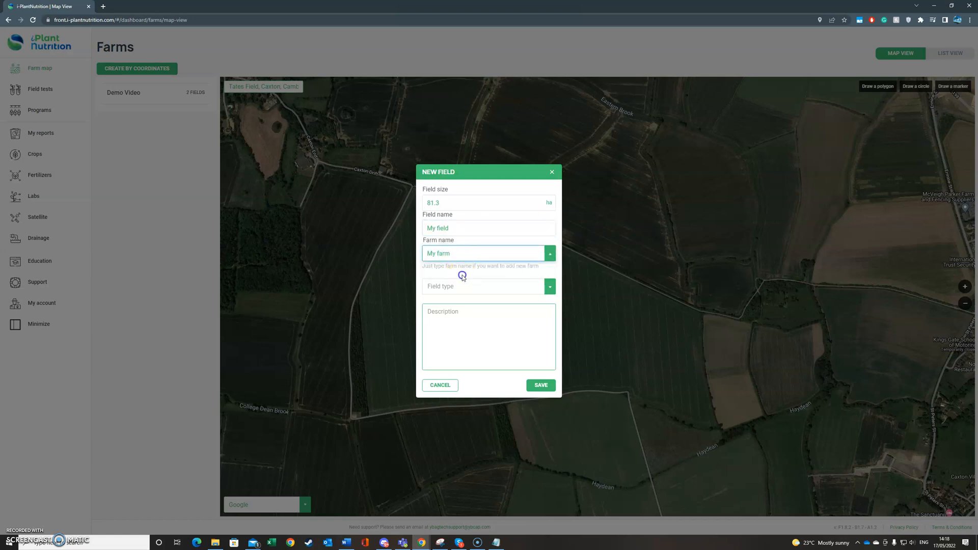
left_click(464, 284)
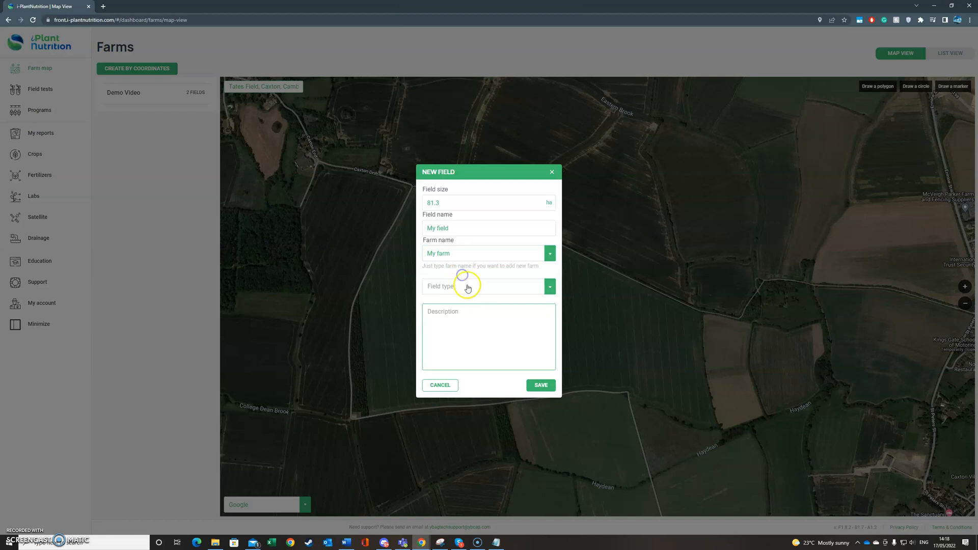
left_click(463, 302)
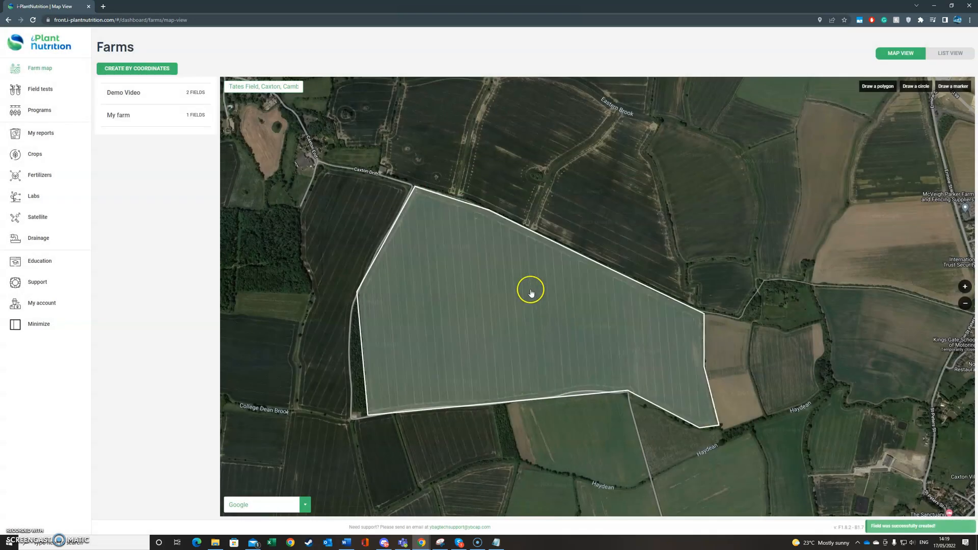
Step: Open the details of My field under My farm
left_click(140, 116)
left_click(142, 136)
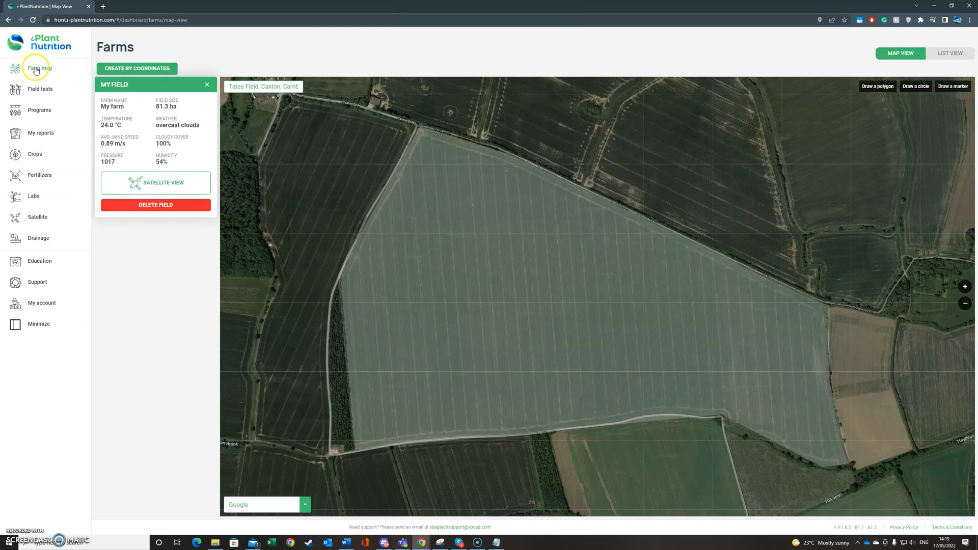
Step: Go to the field tests and view the lists of water and soil tests
left_click(40, 89)
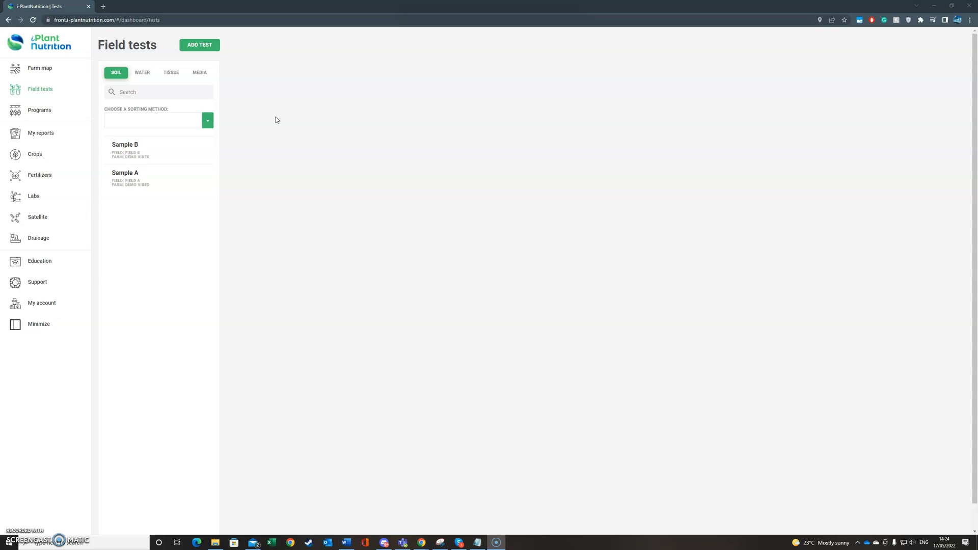
left_click(264, 104)
left_click(146, 75)
left_click(118, 76)
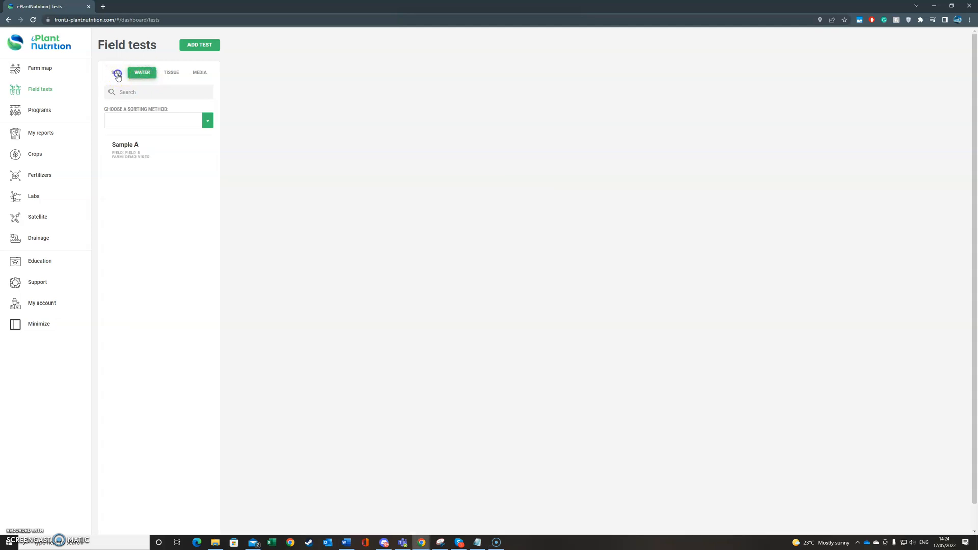
Step: Start a new soil analysis test and look through its name, sampling date and soil texture options
left_click(203, 46)
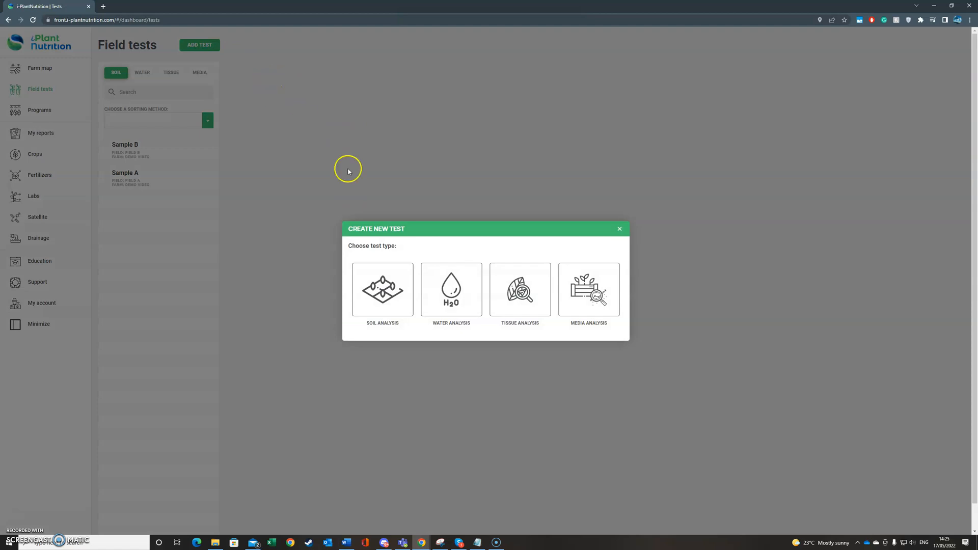
left_click(383, 293)
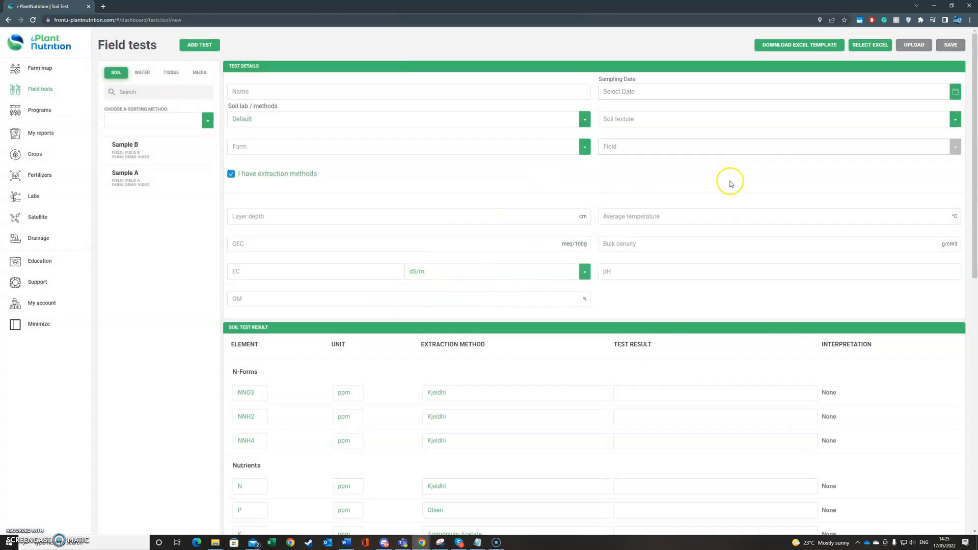
left_click(296, 93)
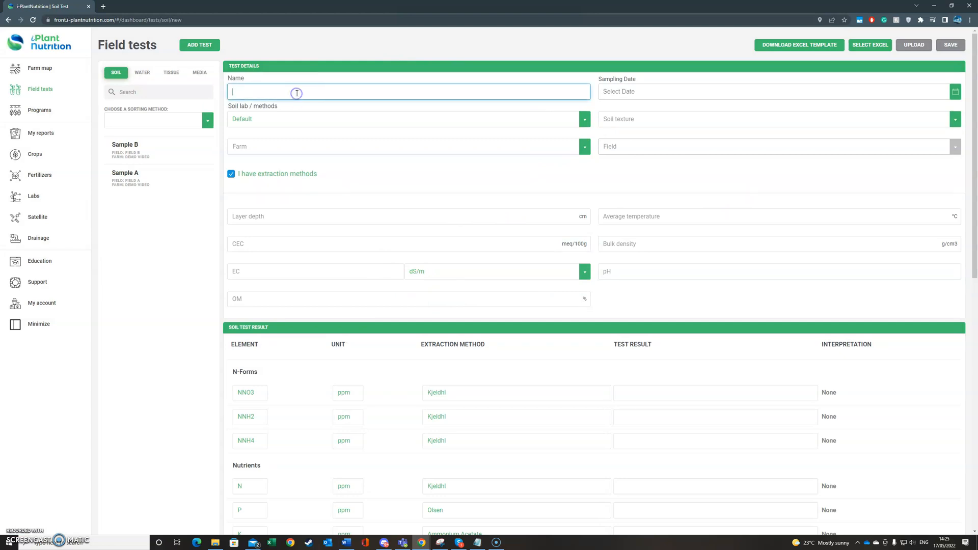
left_click(632, 93)
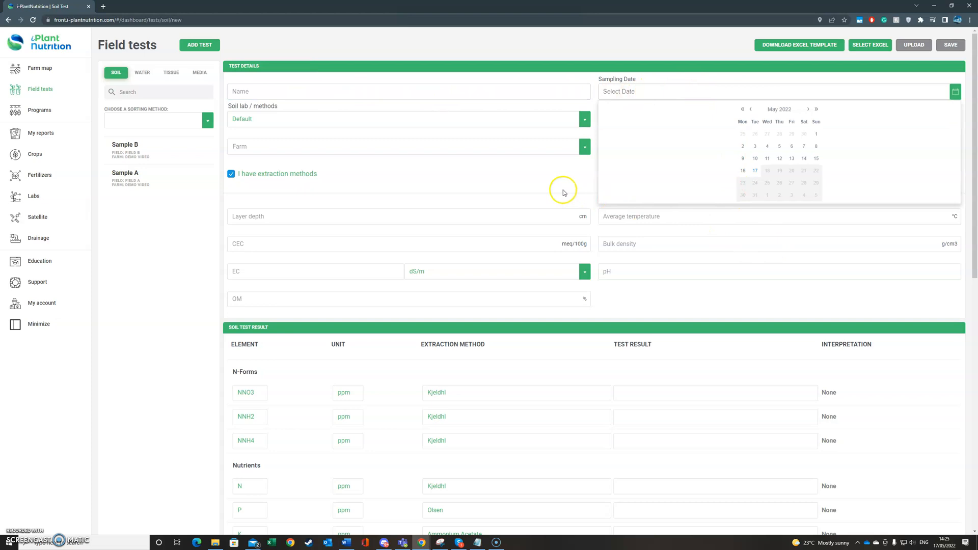
left_click(572, 175)
left_click(641, 120)
scroll(643, 158, "down", 2)
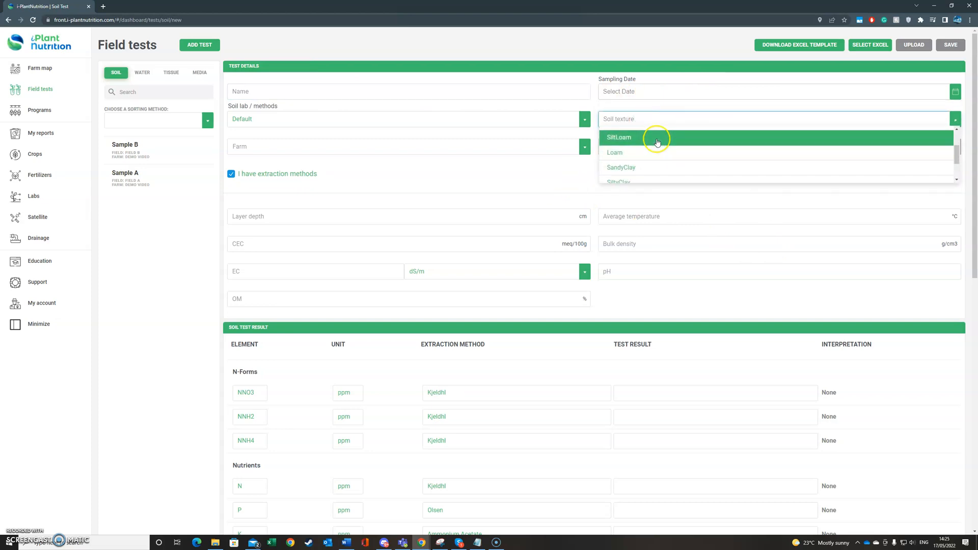
left_click(528, 179)
Step: Assign the new soil test to My farm and My field
left_click(466, 145)
left_click(321, 175)
left_click(625, 148)
left_click(628, 160)
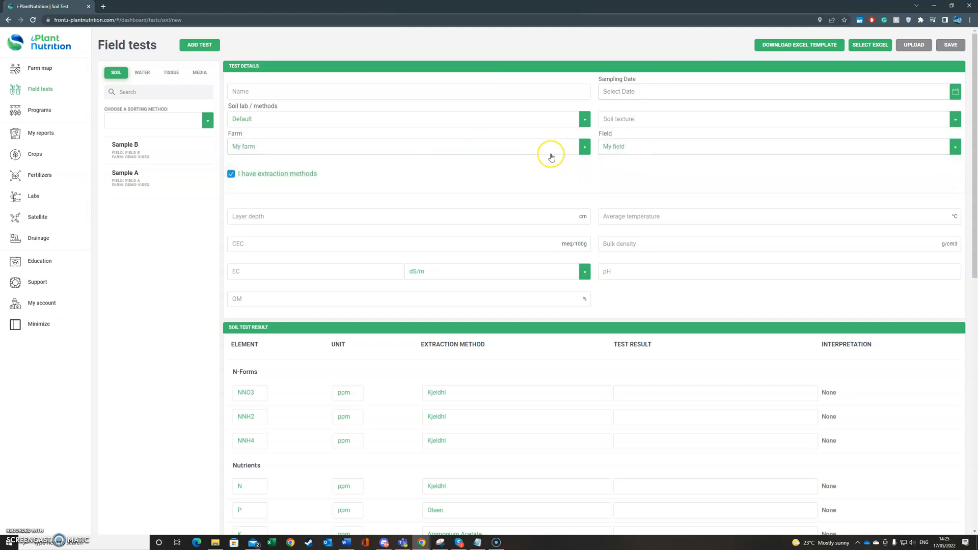
Step: Examine the new test's layer depth and average temperature fields and the result fields for the N forms, N and P
scroll(547, 155, "down", 1)
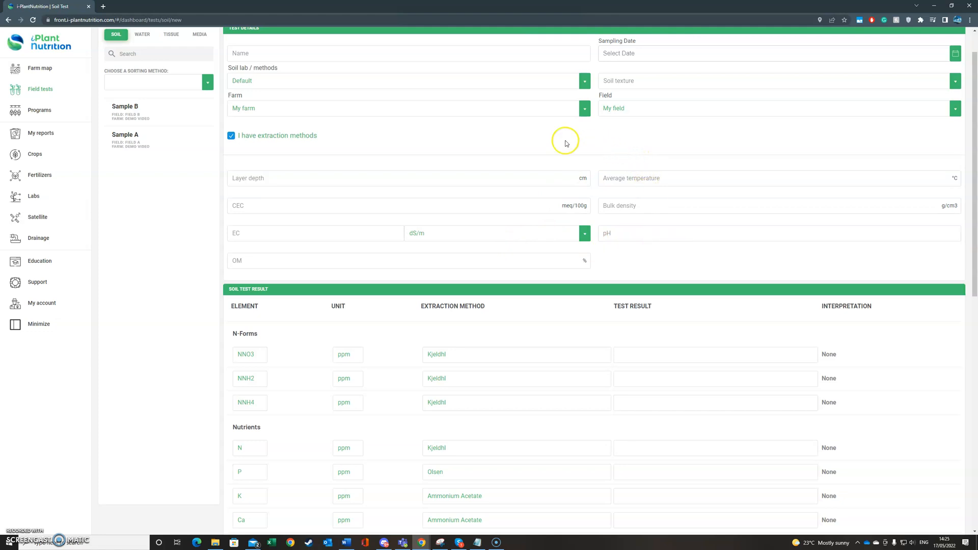
left_click(501, 173)
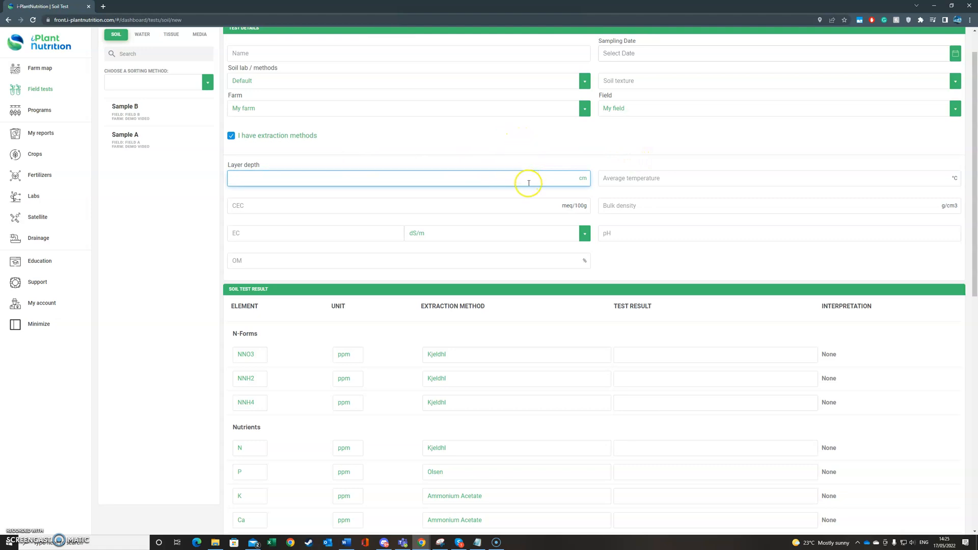
left_click(638, 178)
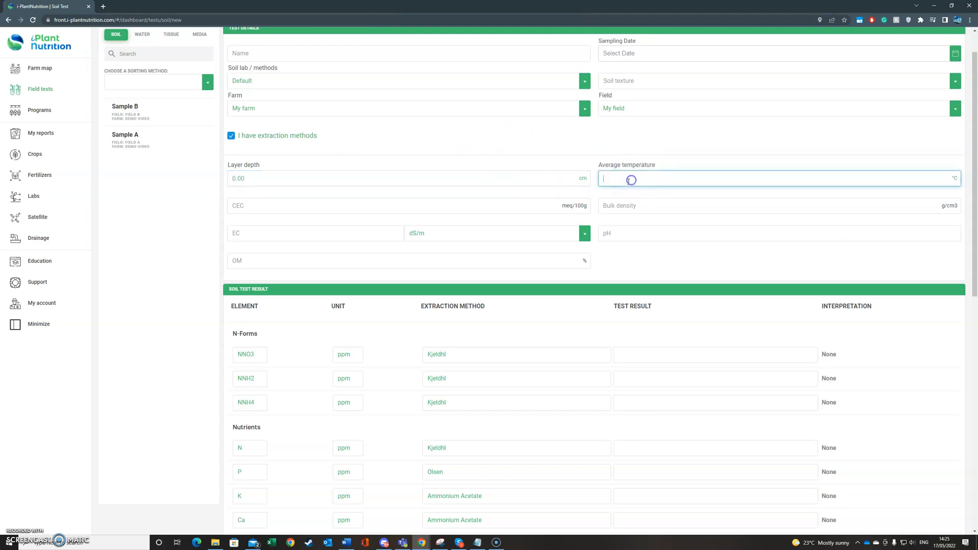
left_click(633, 257)
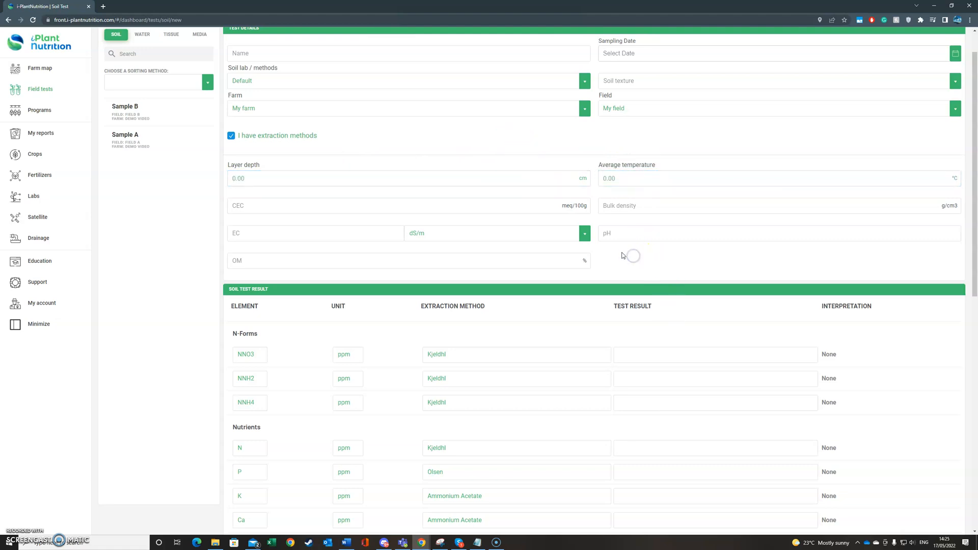
scroll(626, 255, "down", 3)
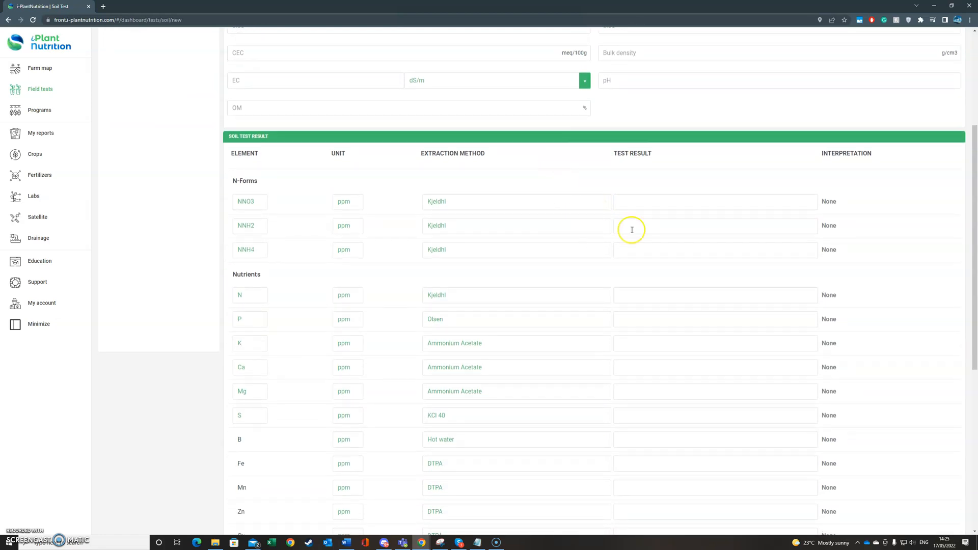
left_click(704, 197)
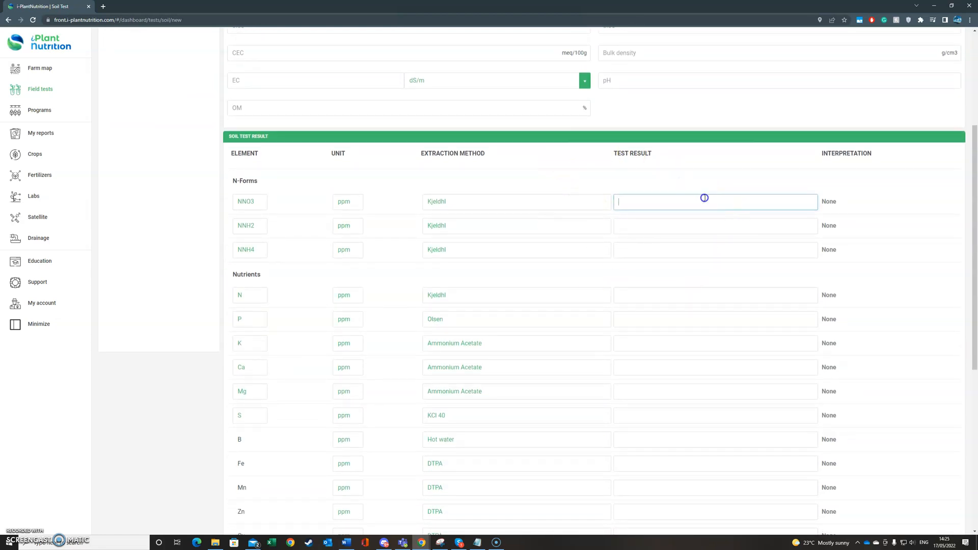
left_click(648, 227)
left_click(640, 252)
left_click(641, 291)
left_click(640, 315)
Step: Open the saved soil tests Sample A and Sample B, and review the nutrient interpretations of Sample B
scroll(376, 170, "up", 5)
left_click(126, 178)
left_click(145, 160)
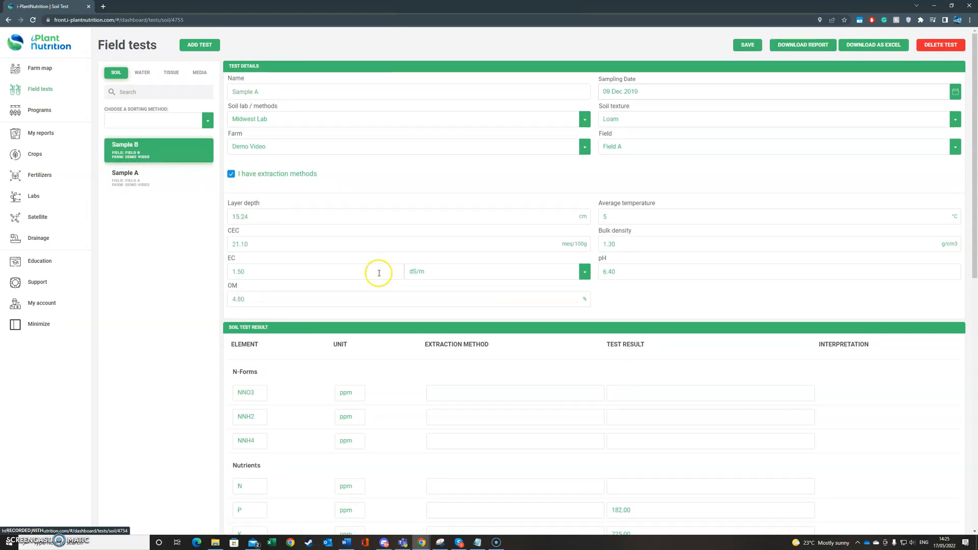
scroll(699, 330, "down", 6)
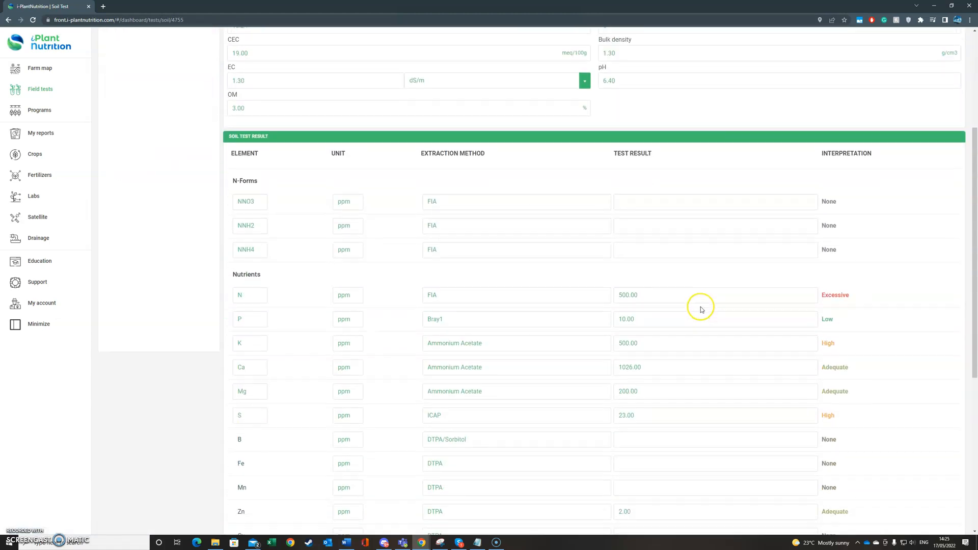
scroll(887, 240, "down", 2)
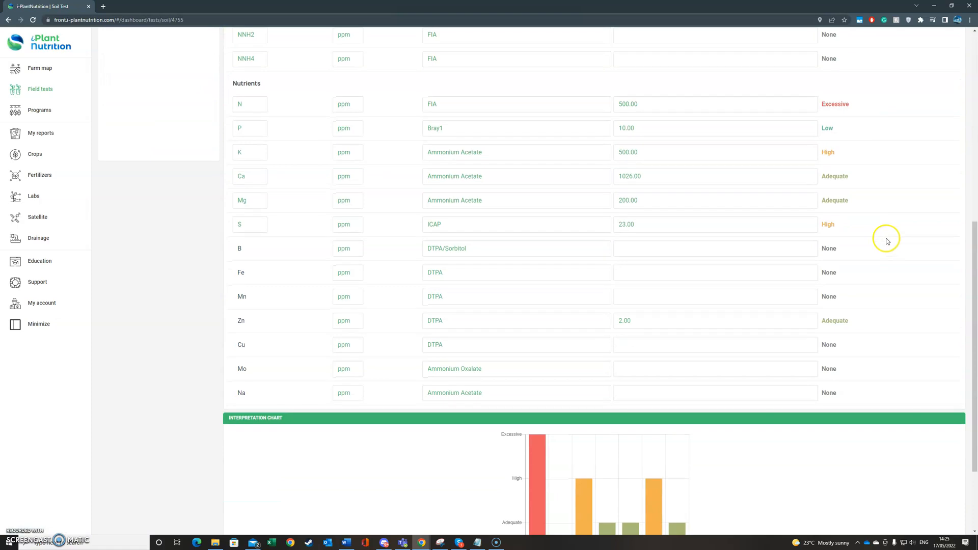
scroll(870, 227, "up", 1)
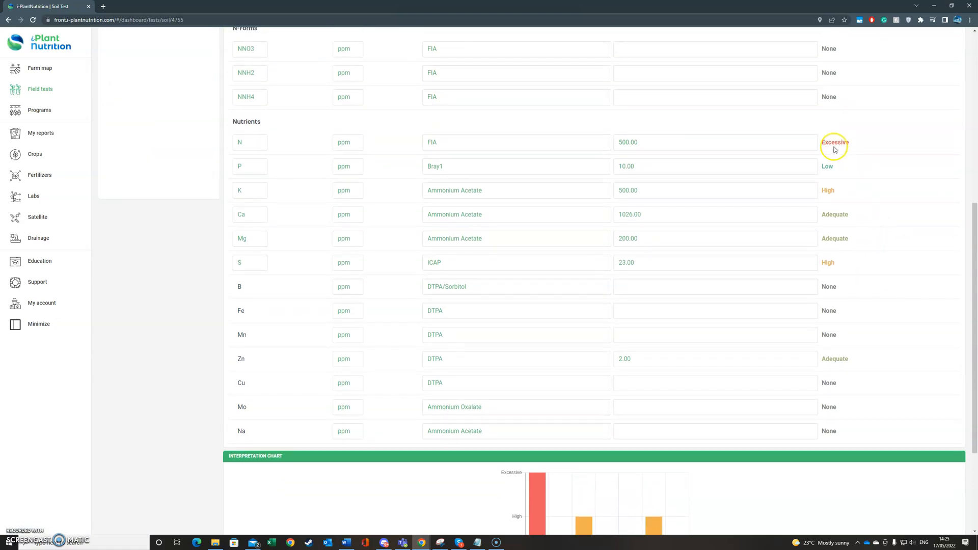
Step: Review Sample B's interpretation chart of its nutrient levels
scroll(854, 153, "down", 3)
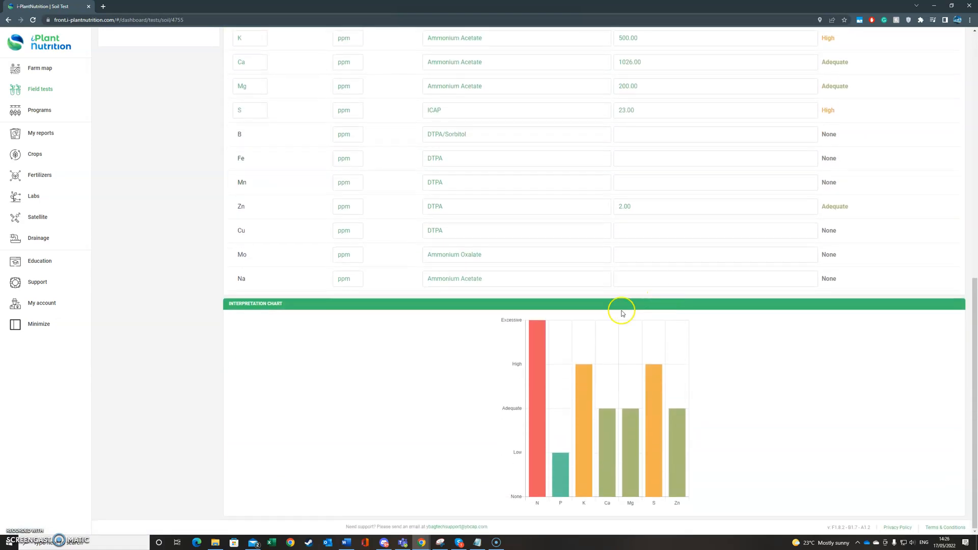
mouse_move(531, 369)
scroll(436, 343, "up", 10)
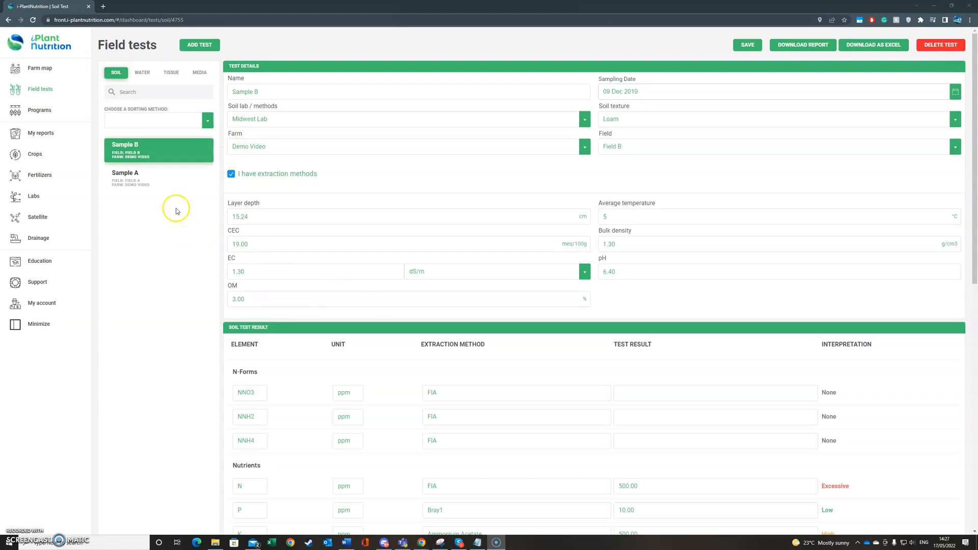
Step: Add a new soil-based program to the programs list
left_click(43, 112)
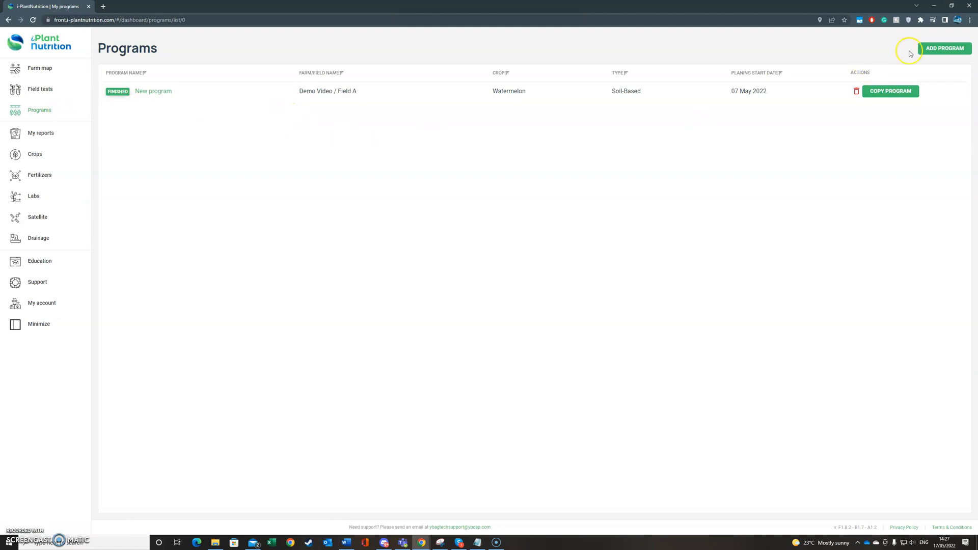
left_click(941, 48)
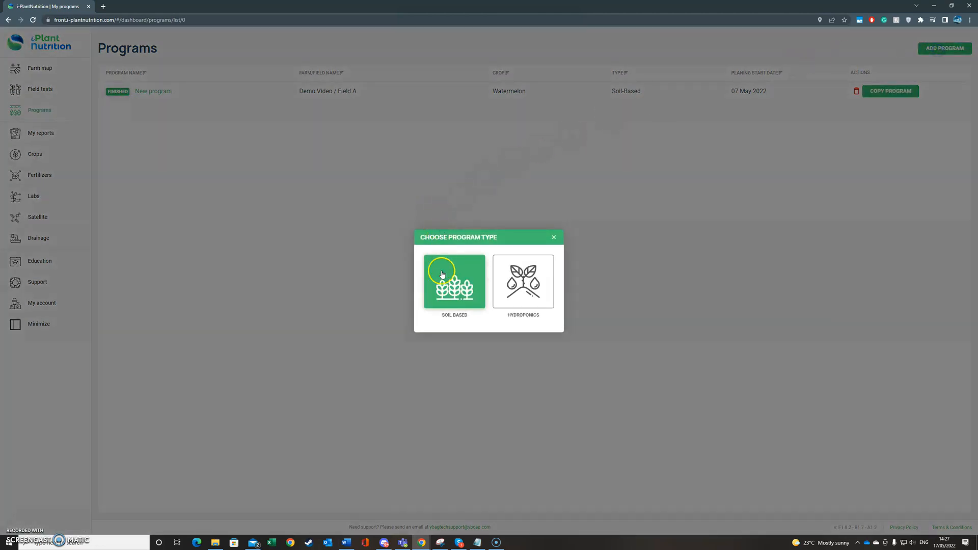
left_click(458, 286)
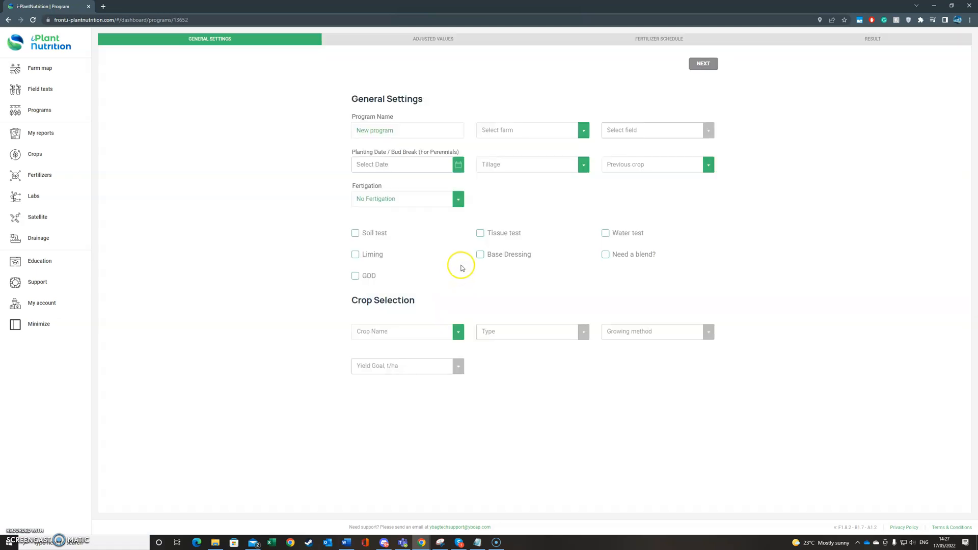
Step: Name the program My program and assign it to My farm and My field
left_click(415, 132)
type("My program")
left_click(239, 158)
left_click(528, 130)
left_click(524, 159)
left_click(636, 130)
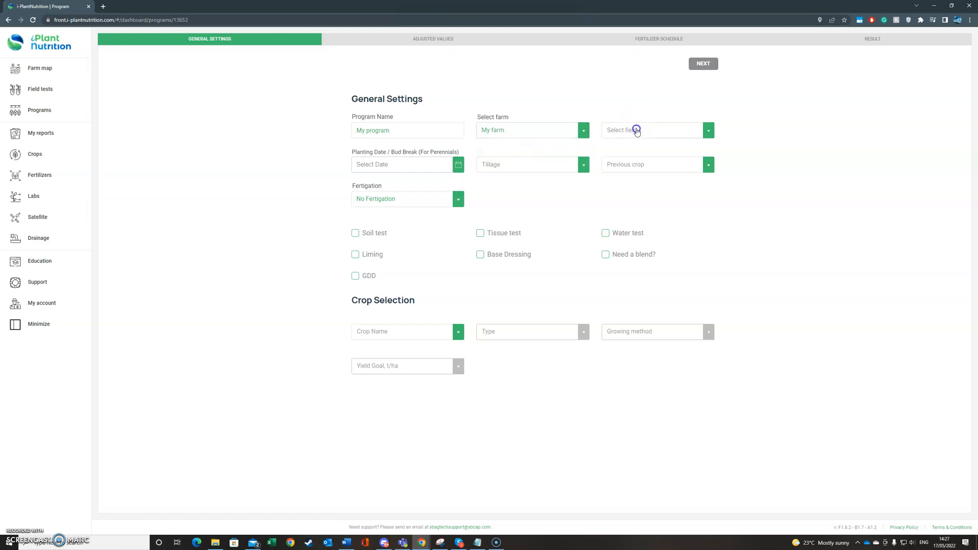
left_click(634, 145)
Step: Set the program's planting date to 19 Apr 2022 and its tillage to No Till
left_click(459, 167)
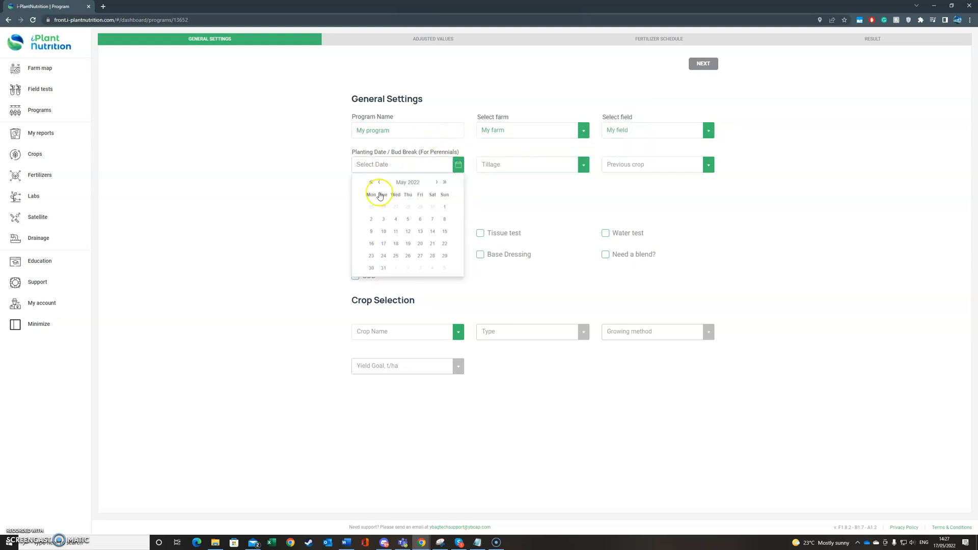
left_click(383, 243)
left_click(554, 168)
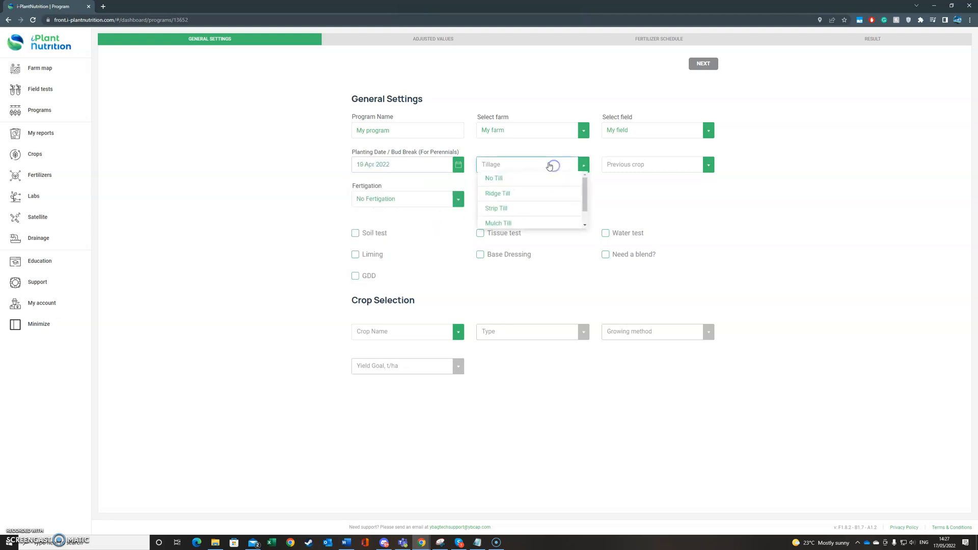
left_click(518, 179)
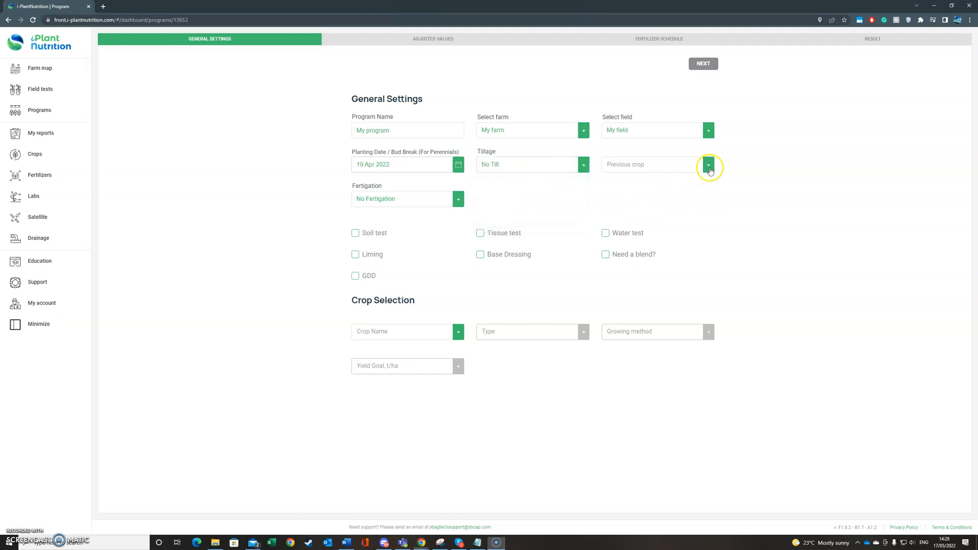
Step: Look through the previous crop options, leave the choice empty, and include a soil test in the program
left_click(709, 168)
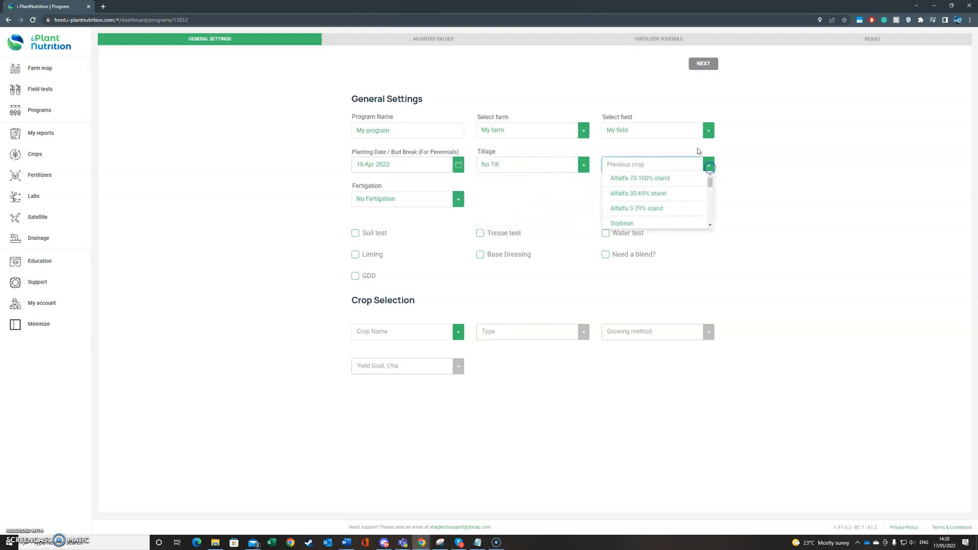
scroll(656, 183, "down", 3)
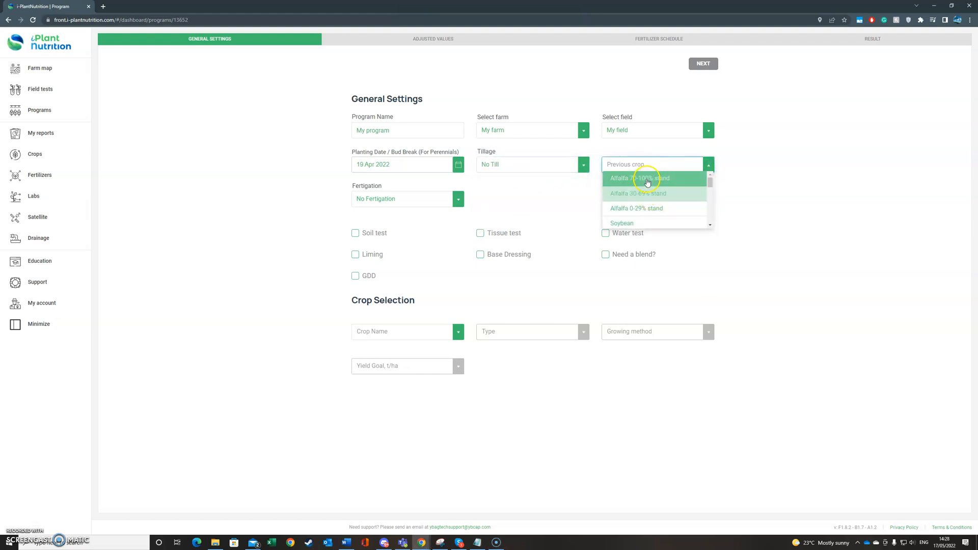
scroll(645, 194, "down", 5)
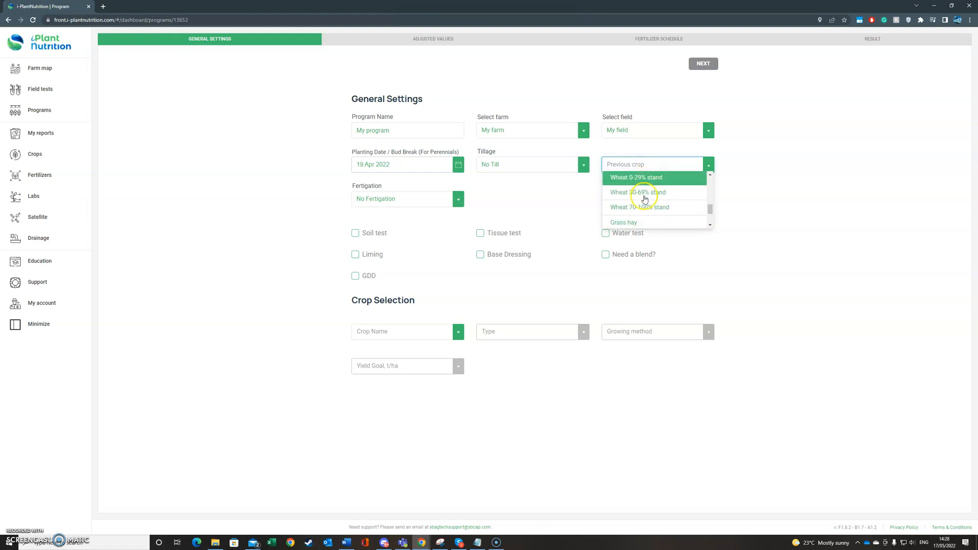
left_click(750, 172)
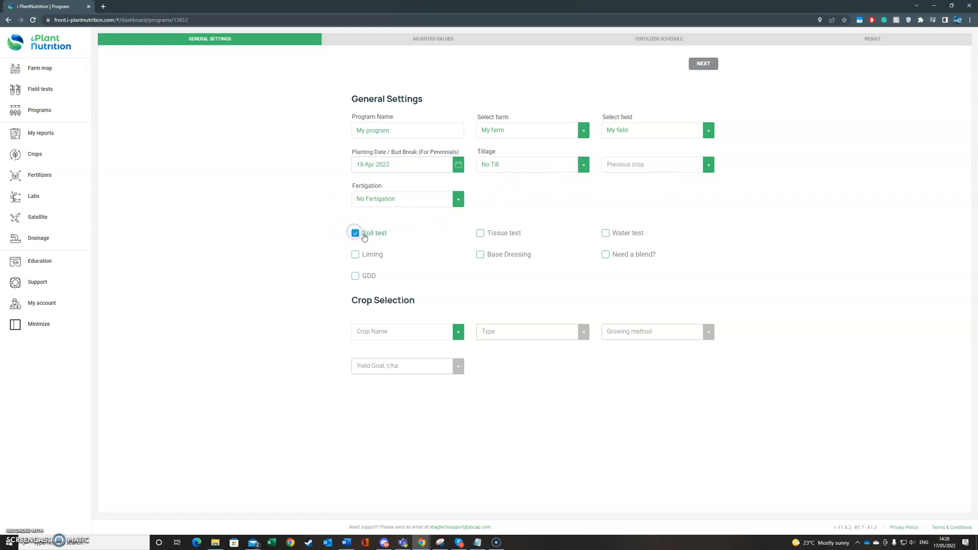
Step: Set the crop to Corn with general type and general growing method, and a yield goal of 20 t/ha
left_click(425, 334)
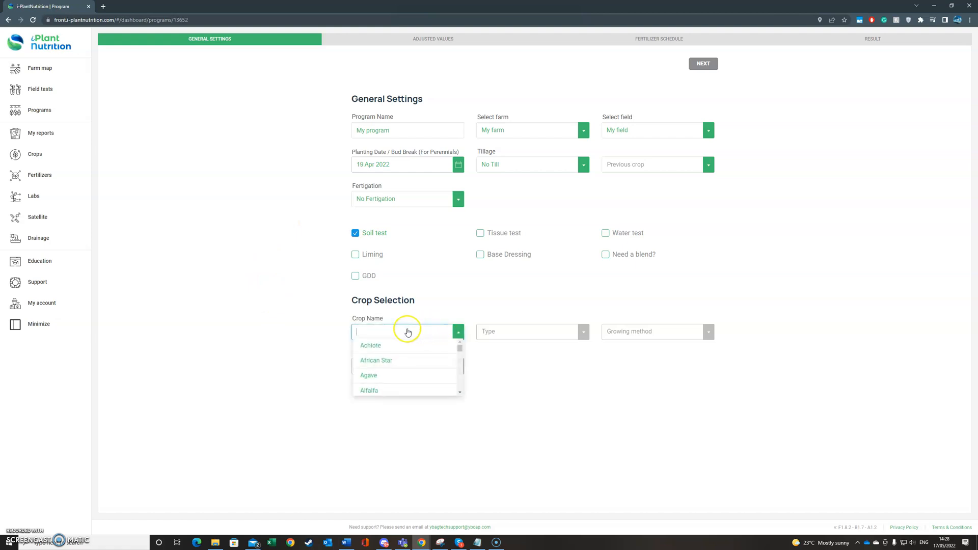
type("Cor")
left_click(376, 375)
left_click(520, 337)
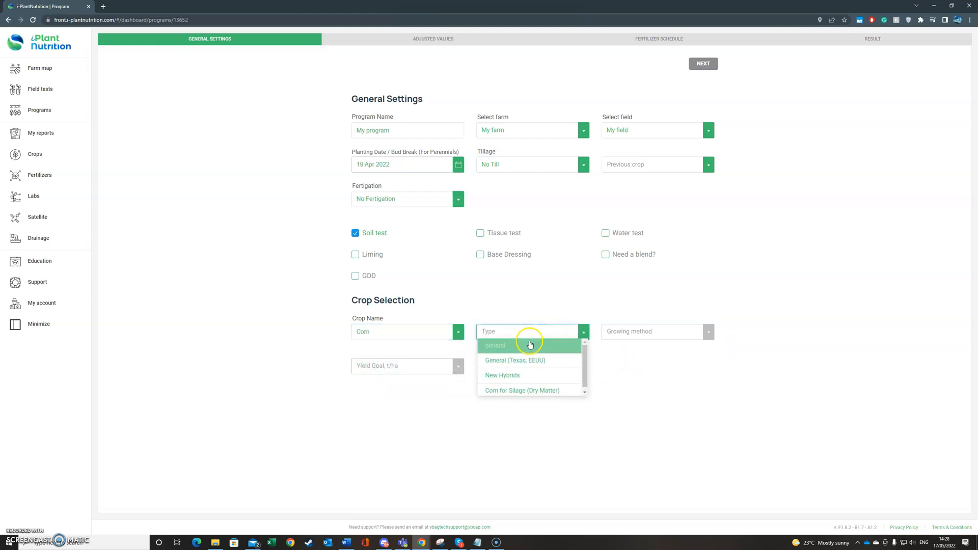
left_click(525, 346)
left_click(631, 331)
left_click(634, 351)
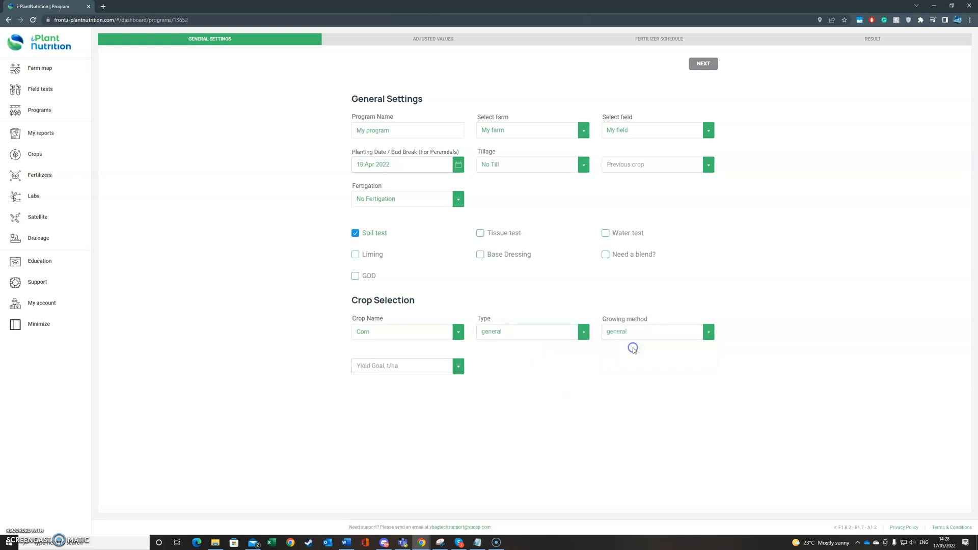
left_click(451, 366)
scroll(411, 393, "down", 5)
left_click(378, 428)
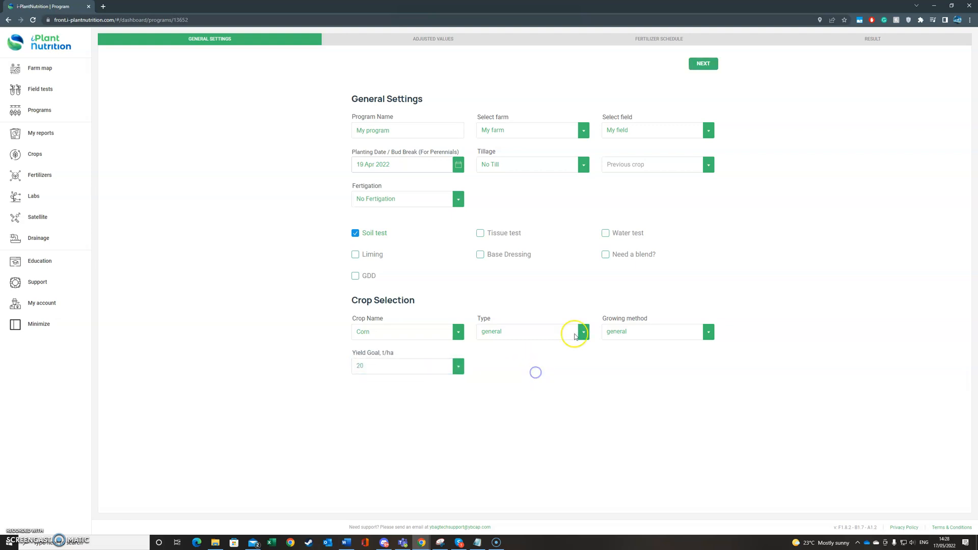
Step: Attach the Sample B soil test to the program and continue to the adjusted values
left_click(697, 70)
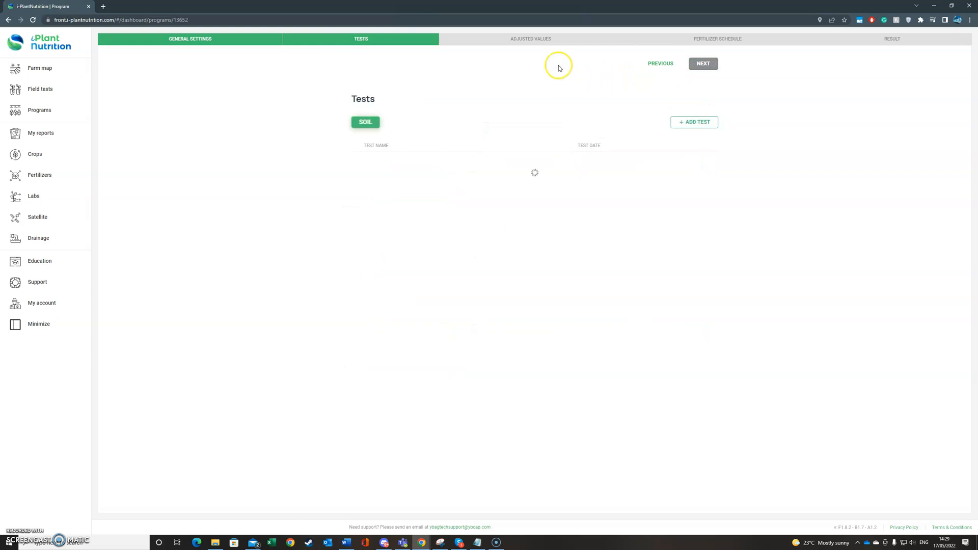
left_click(398, 202)
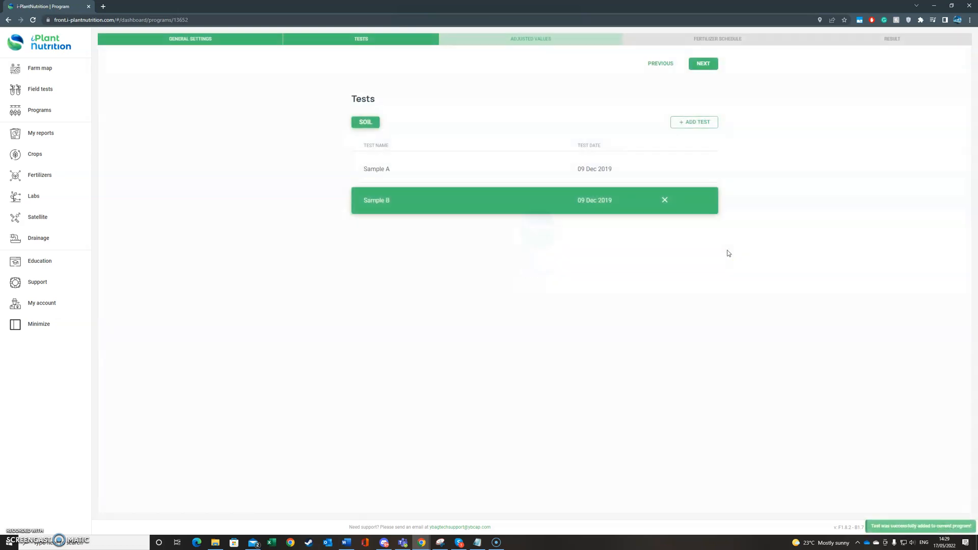
left_click(703, 64)
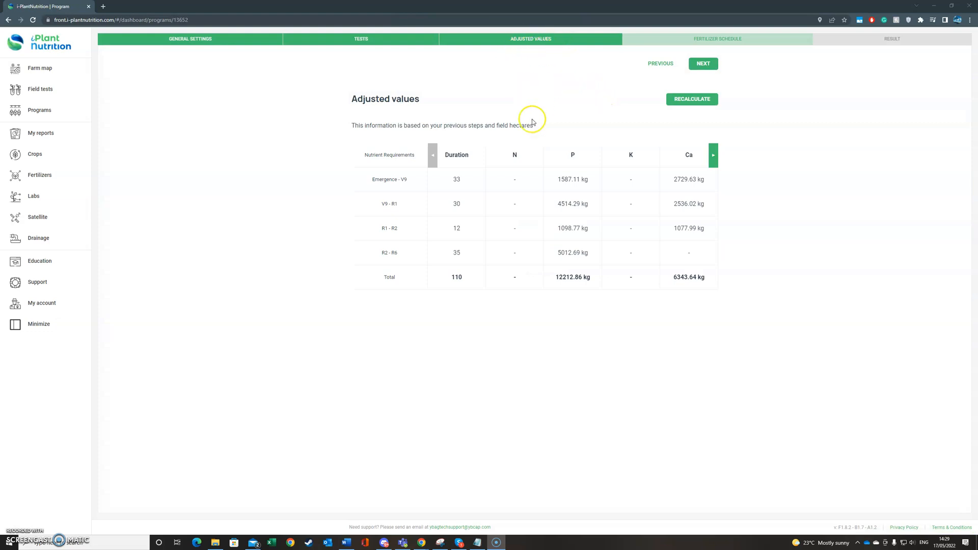
Step: Examine the adjusted nutrient requirements per growth stage for all elements through Cl
left_click(713, 157)
left_click(386, 178)
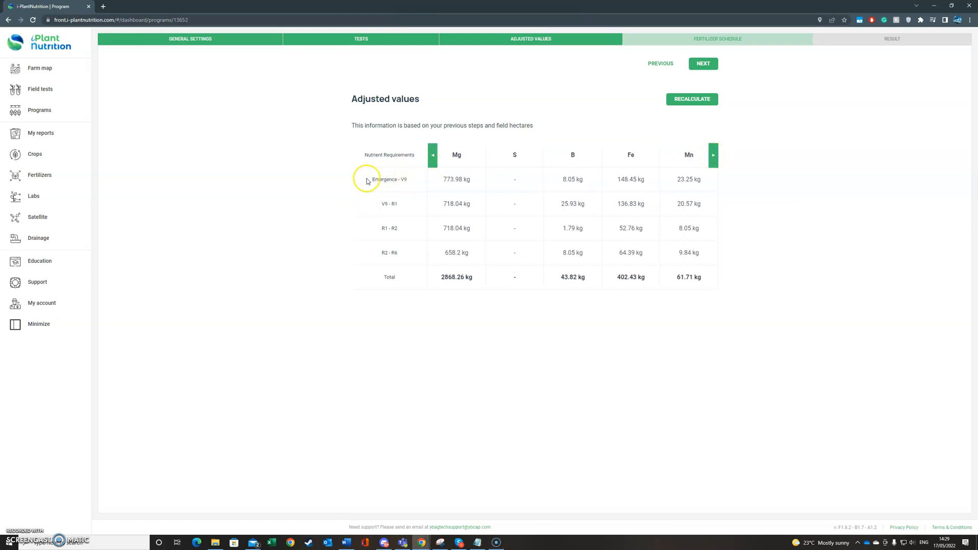
left_click(431, 156)
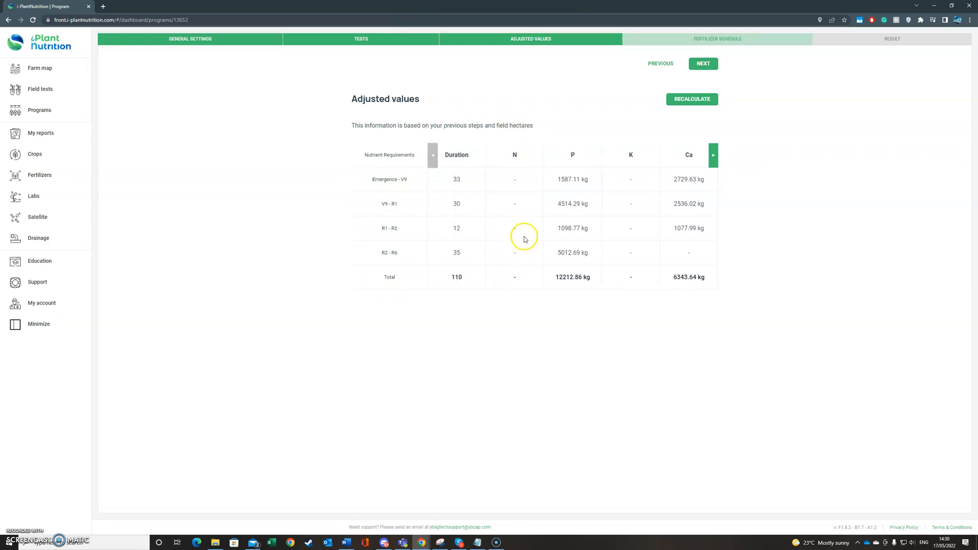
left_click(713, 156)
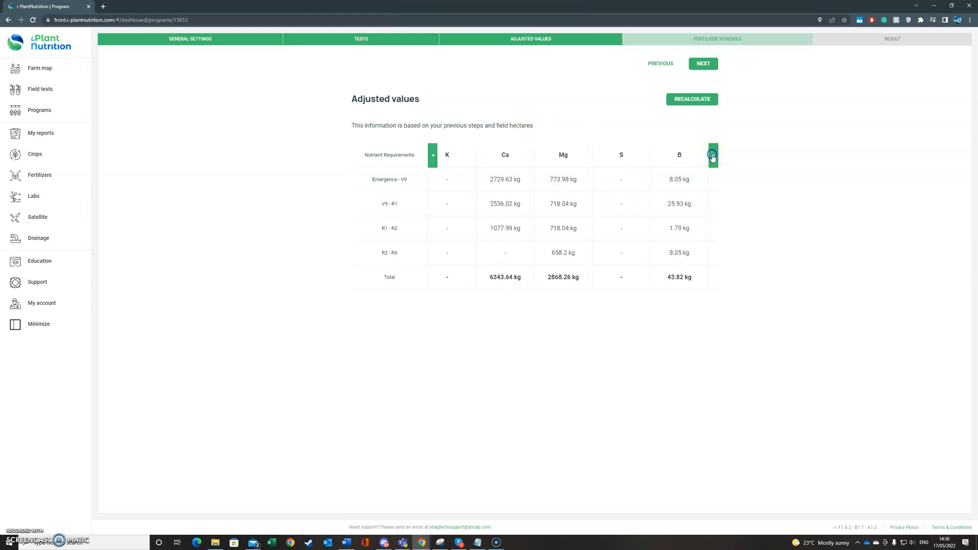
left_click(713, 156)
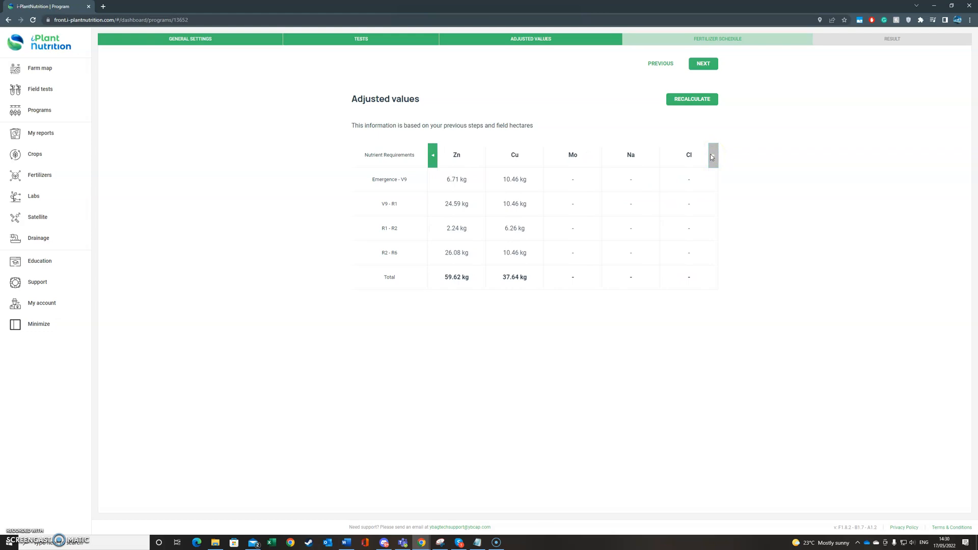
Step: Browse the available fertilizers for the fertilizer schedule, add Borax and Fe-EDDHA 6%, and save the selection
left_click(703, 64)
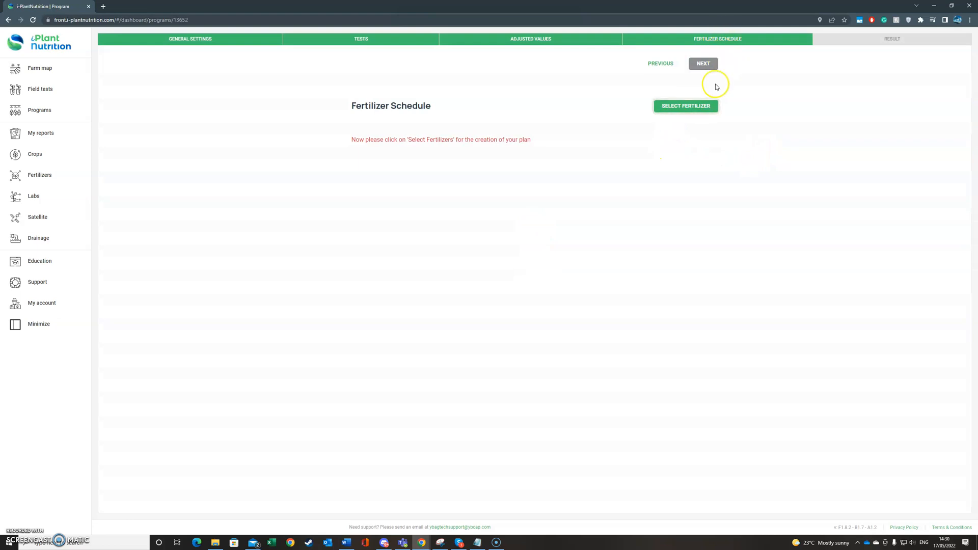
left_click(671, 108)
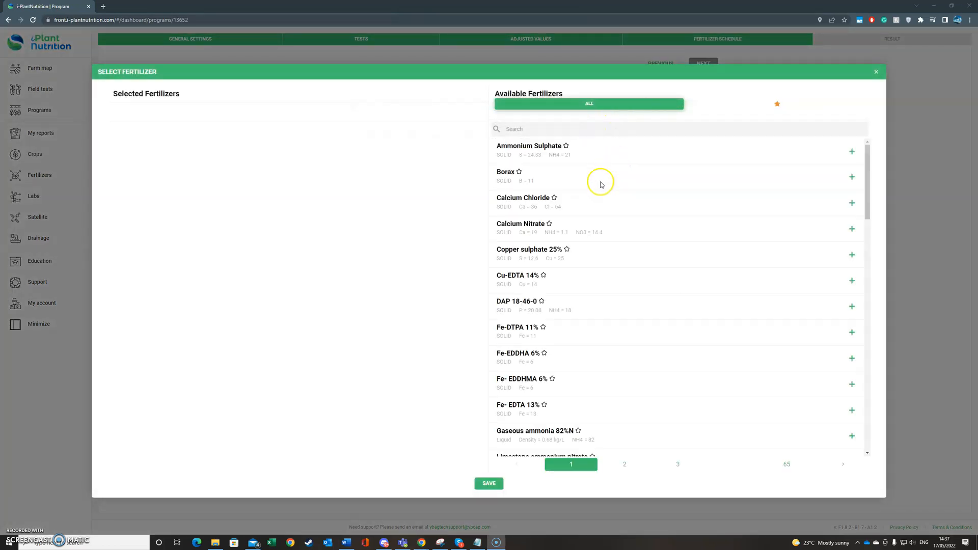
scroll(599, 189, "down", 2)
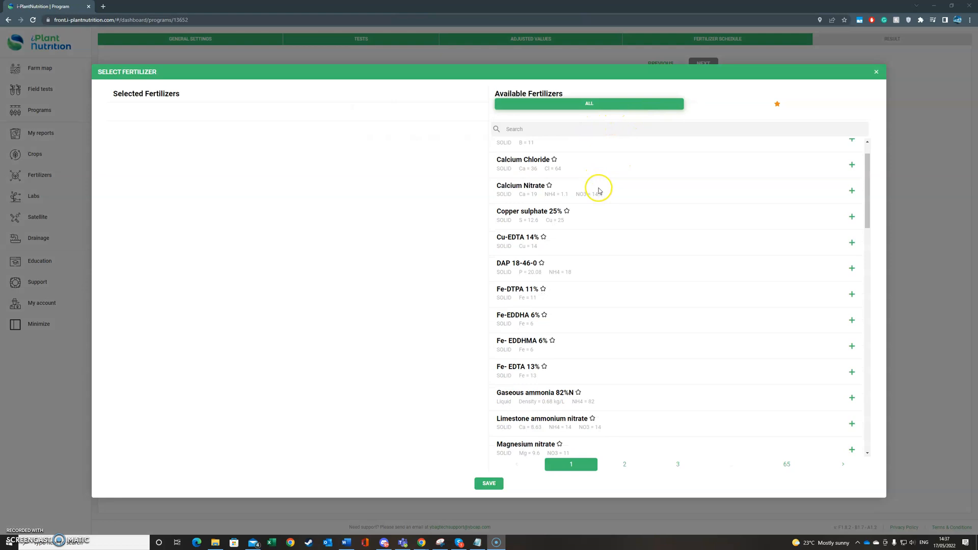
scroll(601, 192, "down", 6)
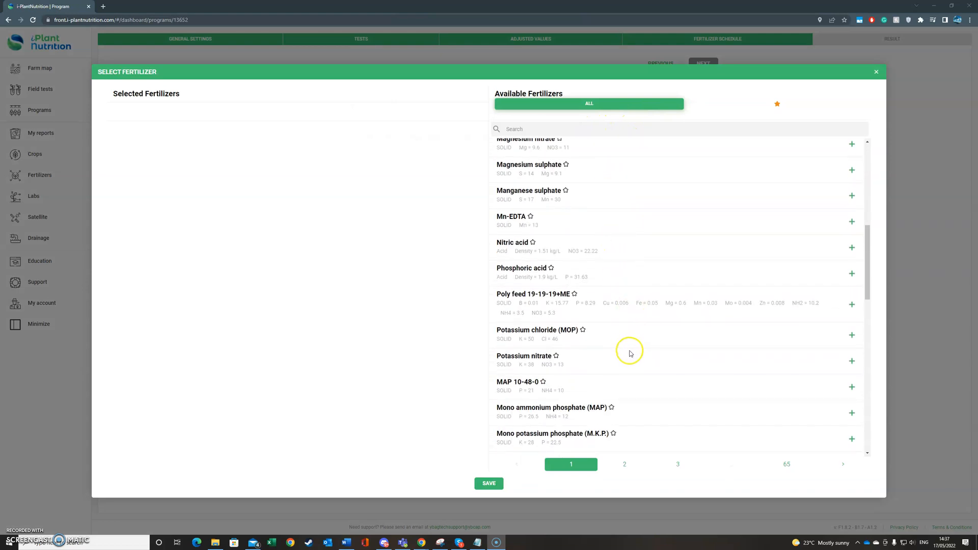
scroll(618, 345, "up", 7)
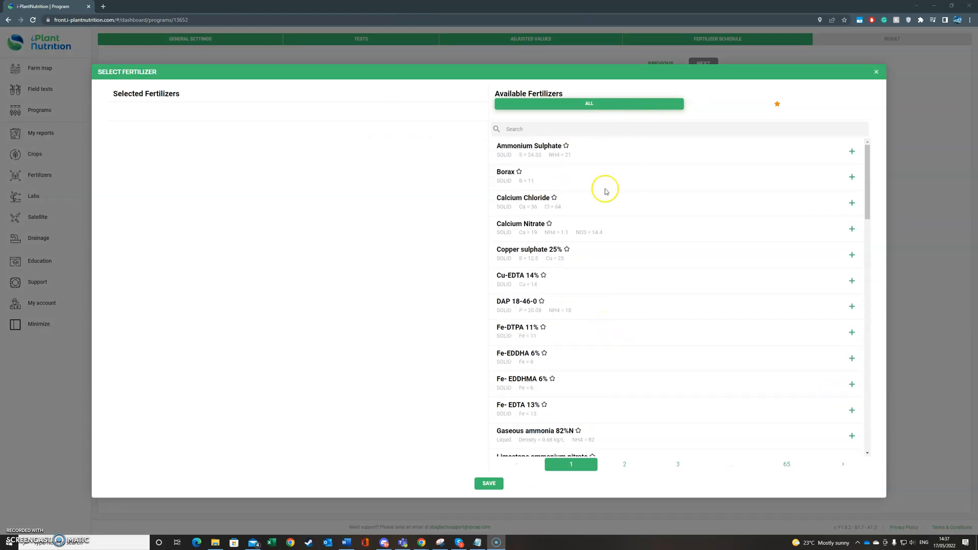
left_click(540, 130)
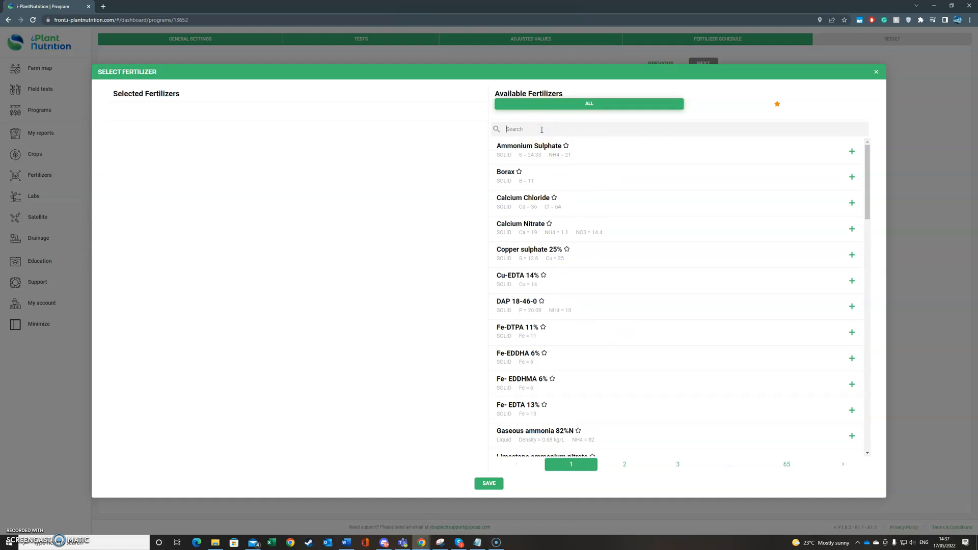
left_click(850, 176)
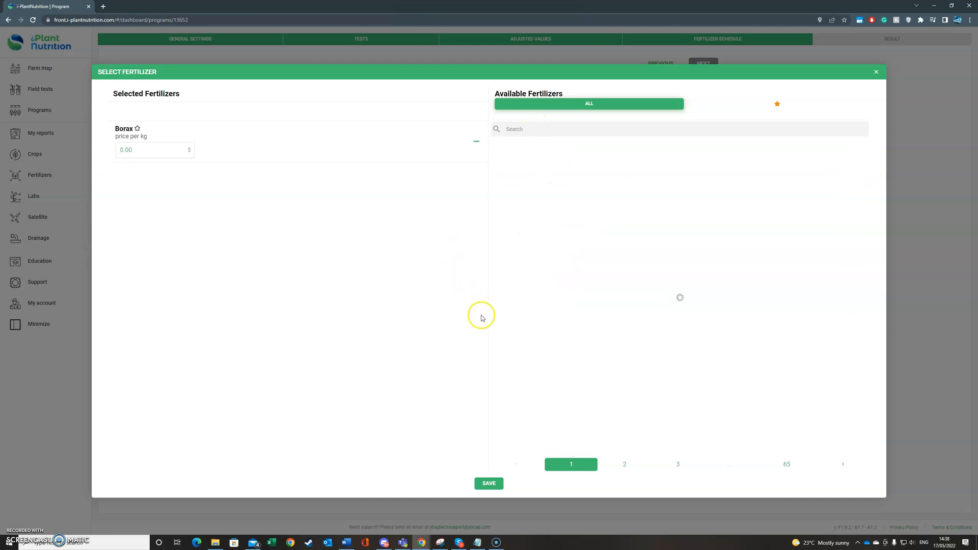
left_click(852, 334)
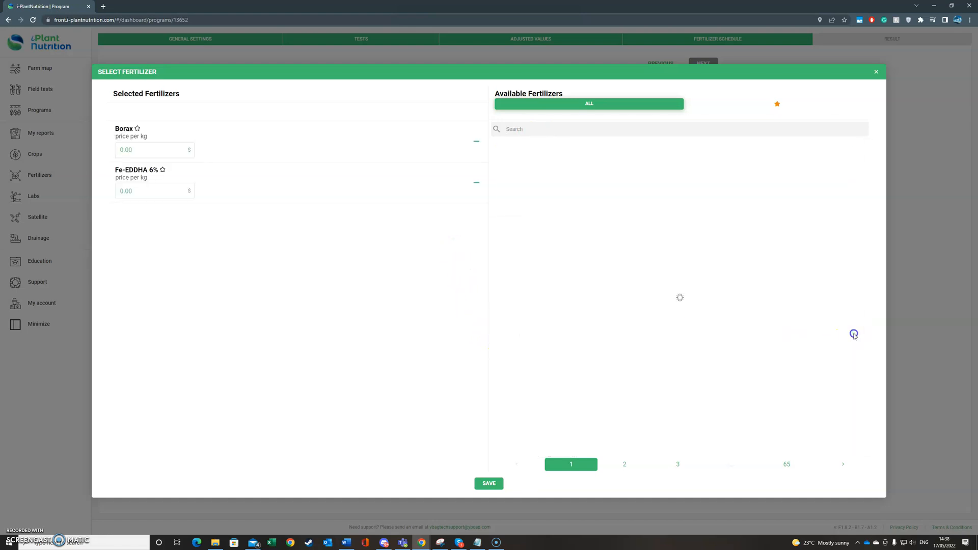
left_click(481, 484)
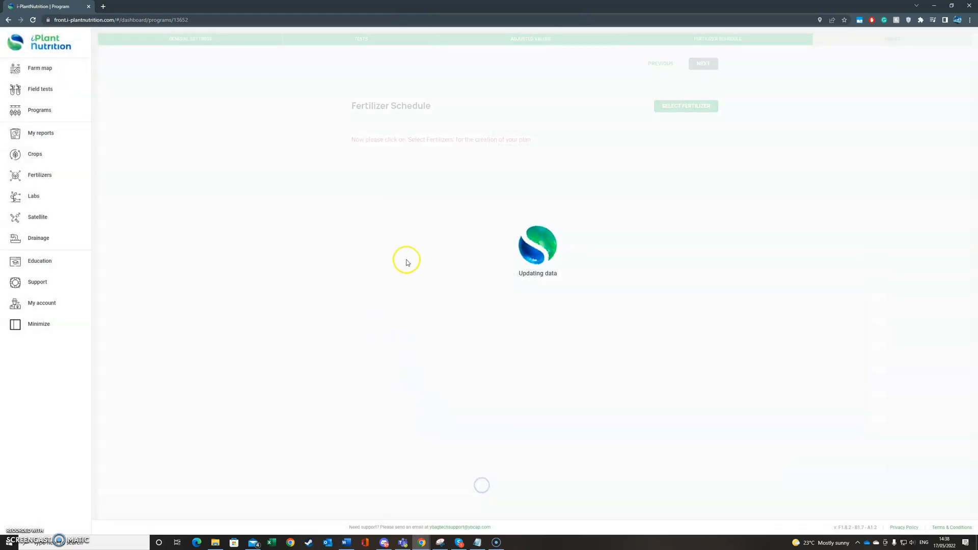
Step: Review the fertilizer schedule per growth stage and the comparison of current application against requirements
scroll(360, 258, "down", 2)
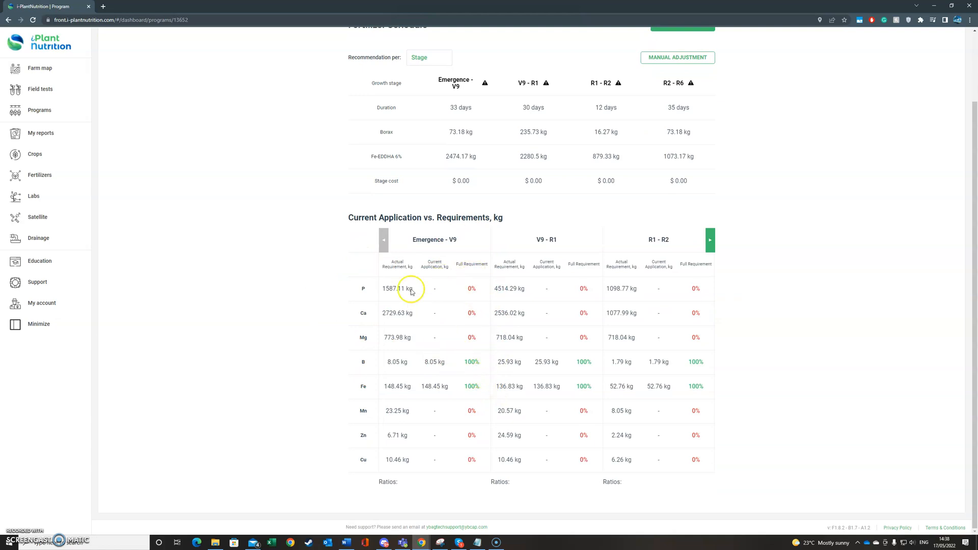
scroll(357, 347, "up", 1)
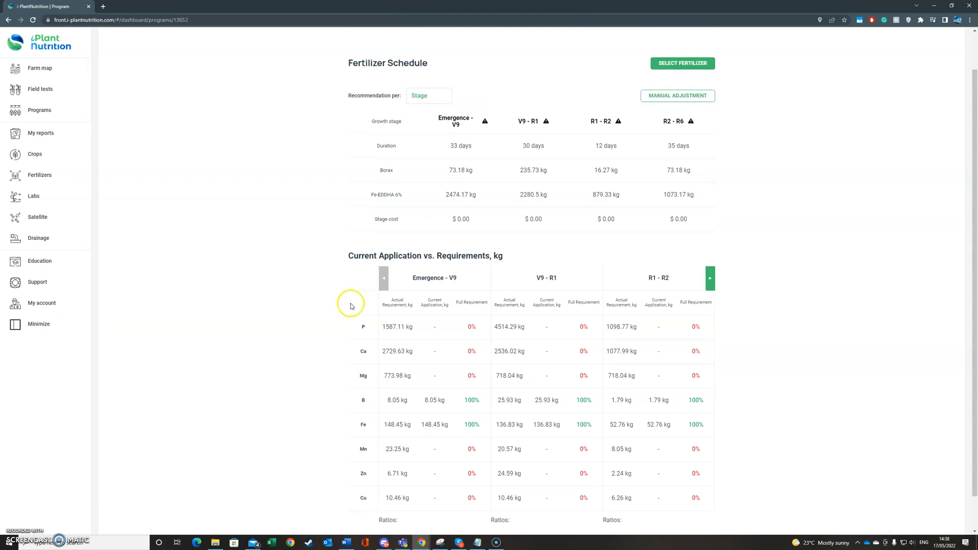
Step: Add the favourite fertilizers Mn-EDTA 14%, Zn-EDTA 14%, Cu - EDTA - 15%, Calimax and Triple Superphosphate to the selection and save it
left_click(682, 63)
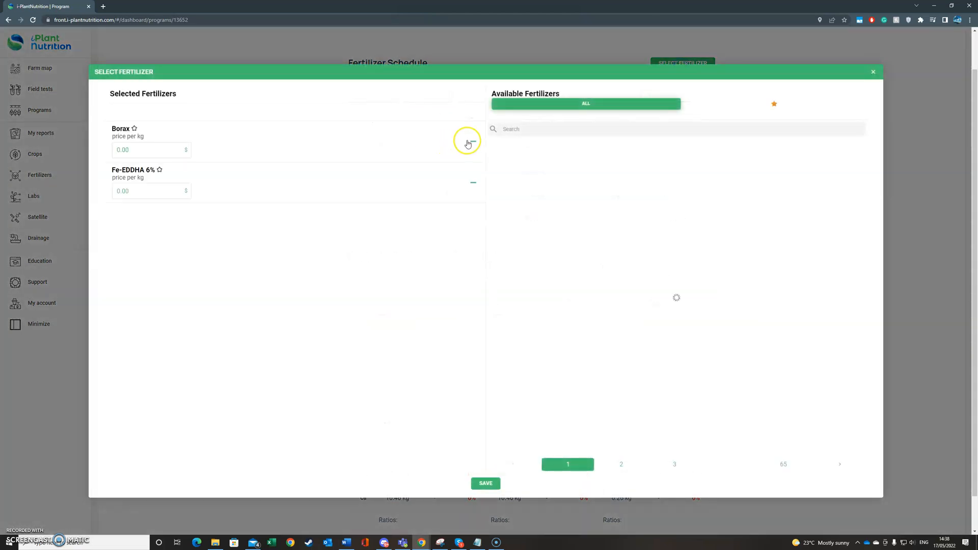
left_click(724, 104)
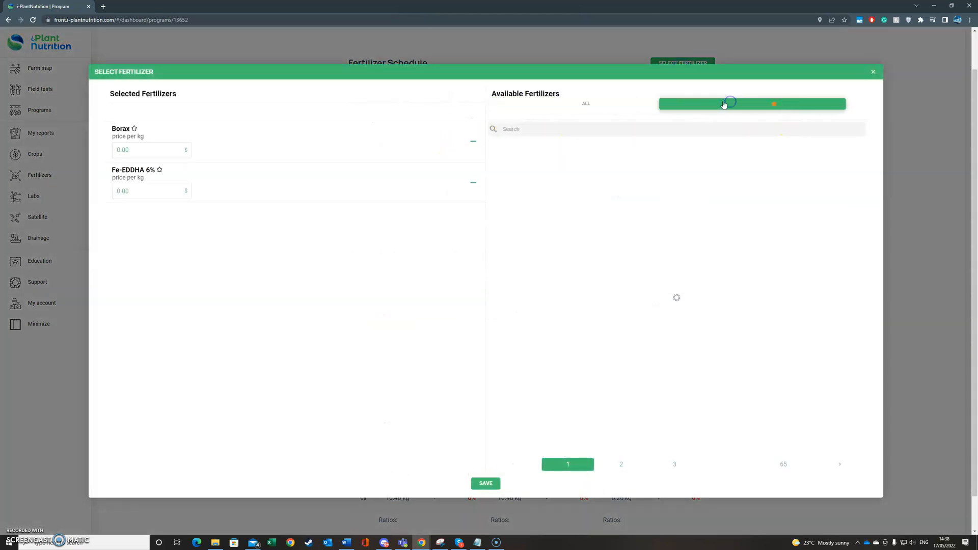
left_click(587, 102)
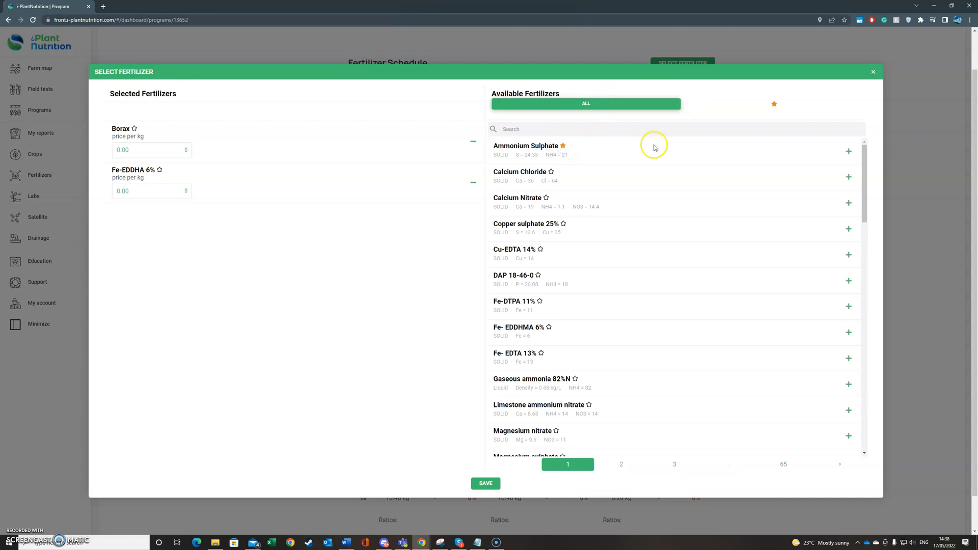
left_click(730, 104)
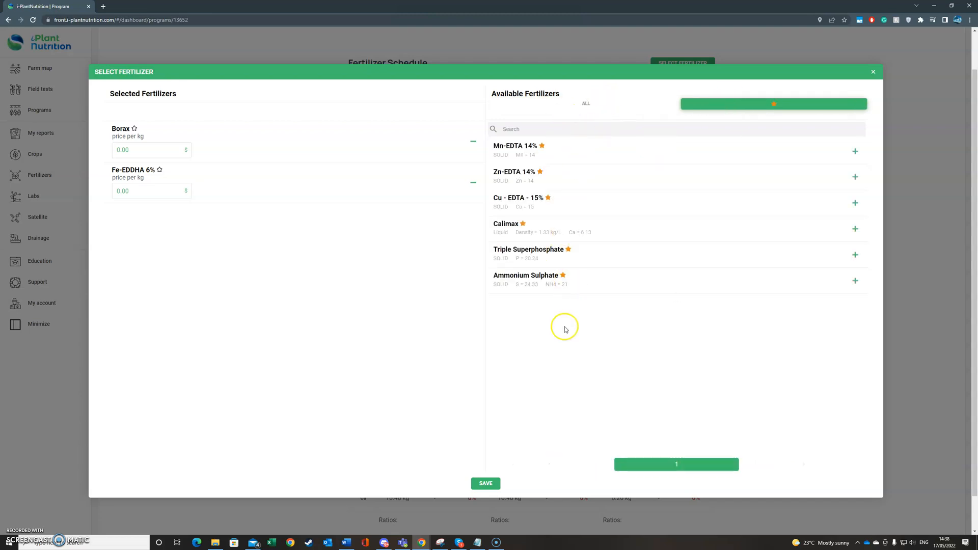
left_click(855, 151)
left_click(855, 152)
left_click(855, 152)
left_click(855, 152)
left_click(854, 152)
left_click(486, 485)
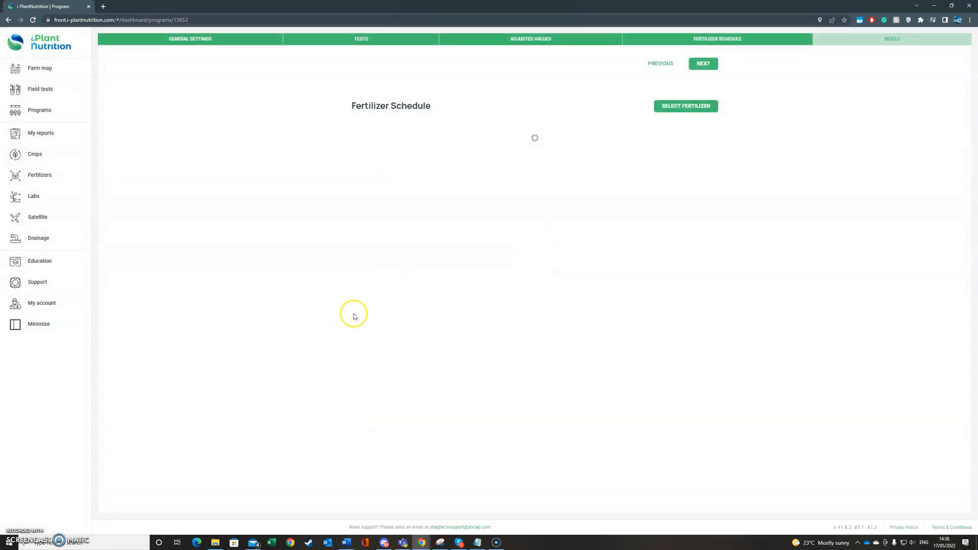
Step: Check nutrient coverage in the fertilizer schedule, then search all available fertilizers for "mag" and add Magthio to the selection
scroll(334, 266, "down", 4)
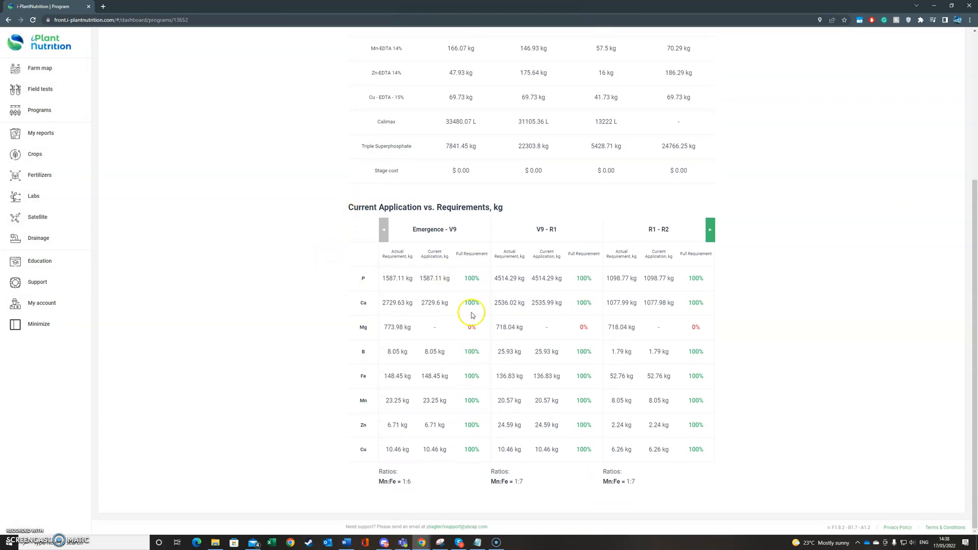
scroll(515, 324, "up", 10)
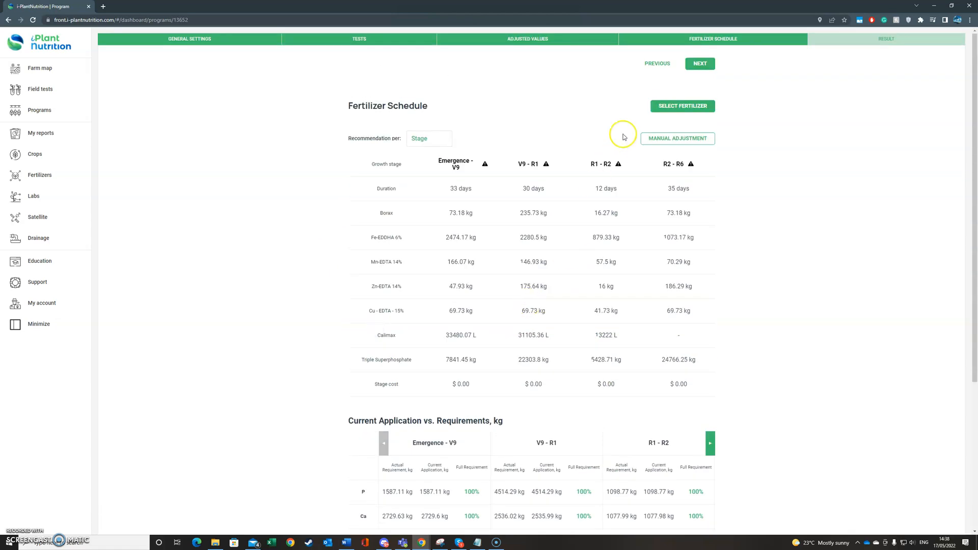
left_click(690, 105)
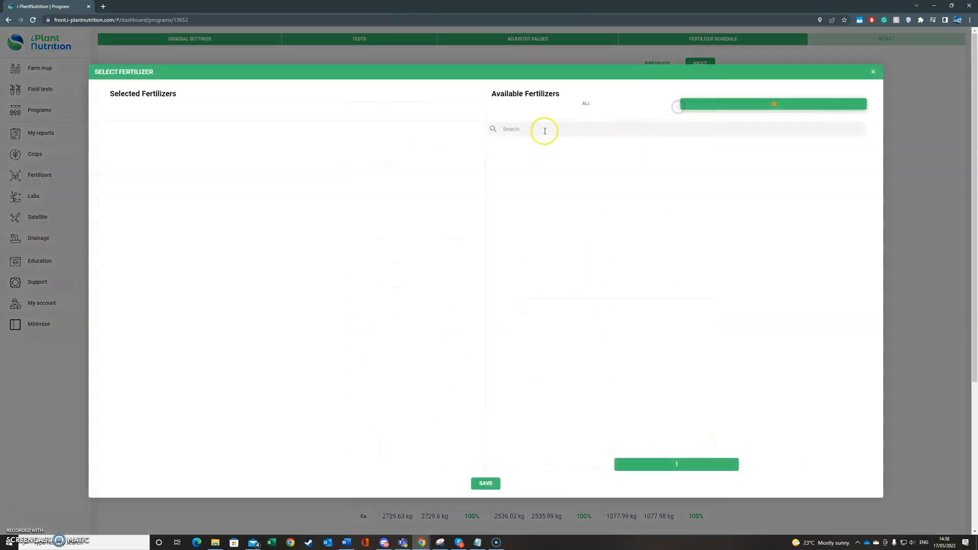
left_click(545, 104)
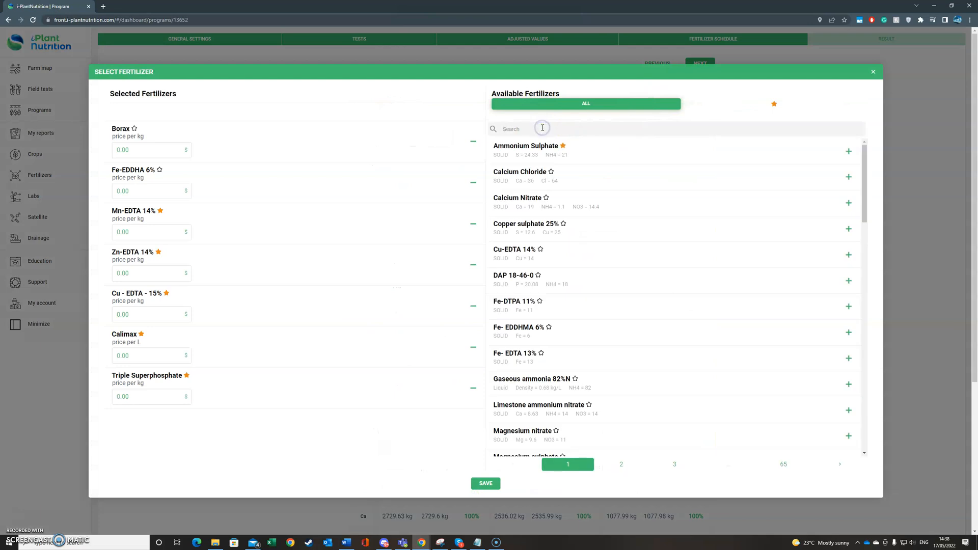
type("mag")
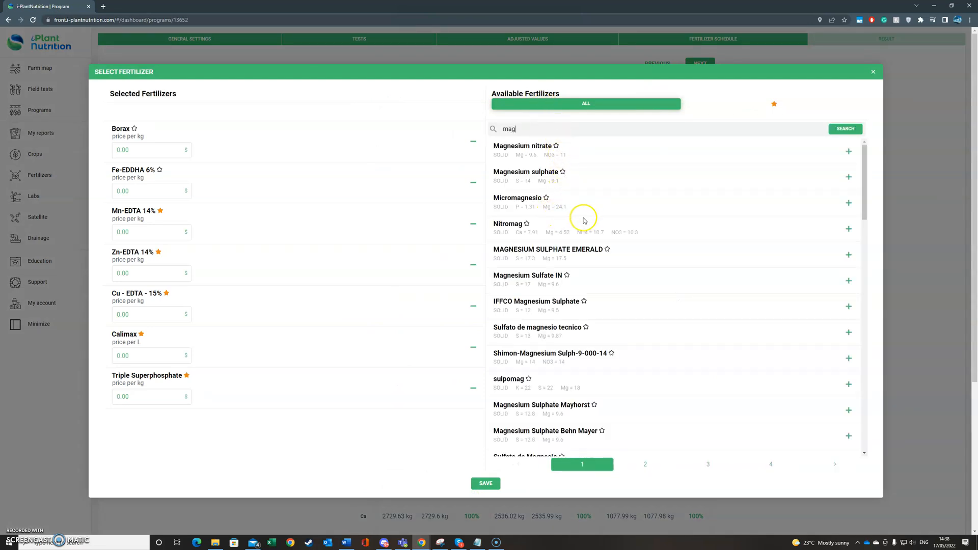
scroll(583, 218, "down", 4)
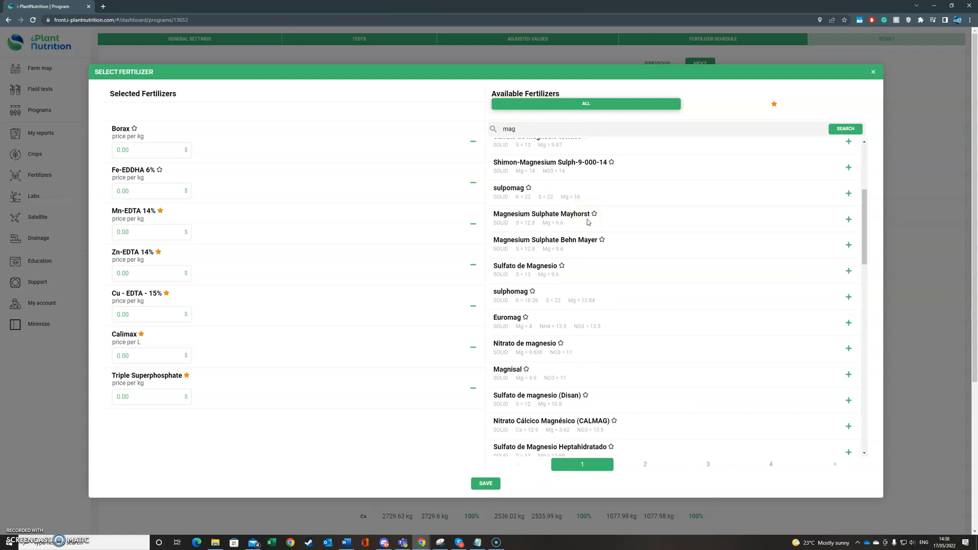
scroll(588, 222, "down", 2)
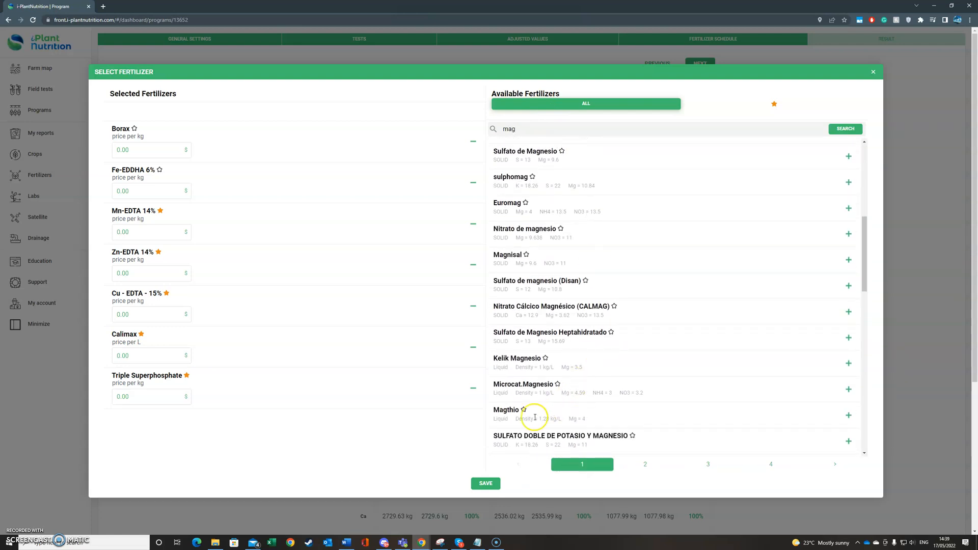
left_click(848, 416)
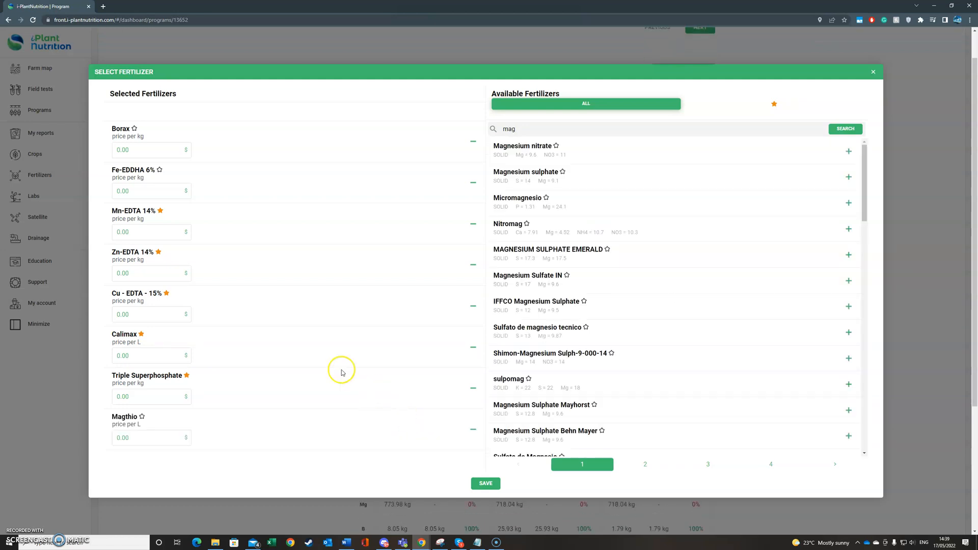
Step: Set the prices per kg of Borax, Fe-EDDHA 6% and Mn-EDTA 14% to 0 and save the fertilizer selection
left_click_drag(142, 149, 115, 149)
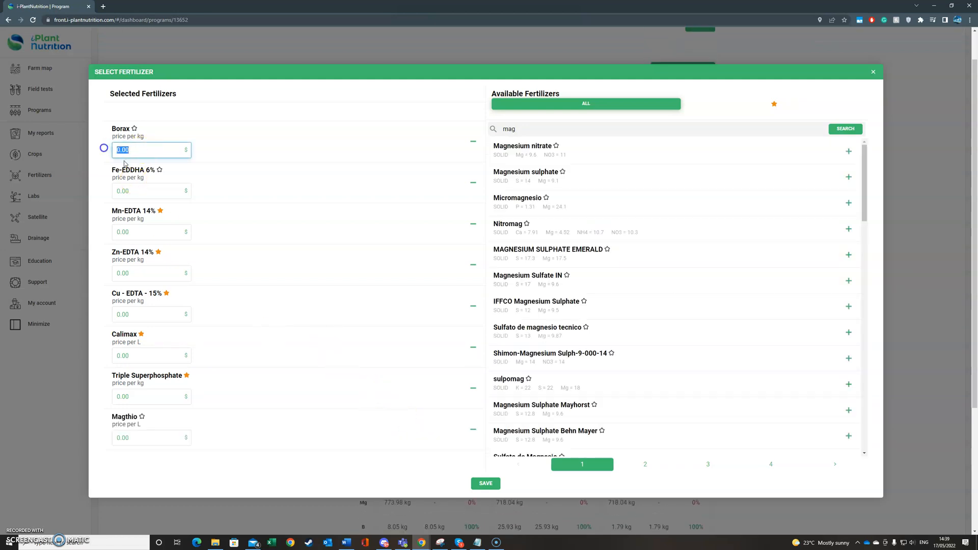
left_click_drag(134, 190, 104, 190)
left_click_drag(139, 234, 108, 232)
type("0")
left_click_drag(136, 276, 109, 273)
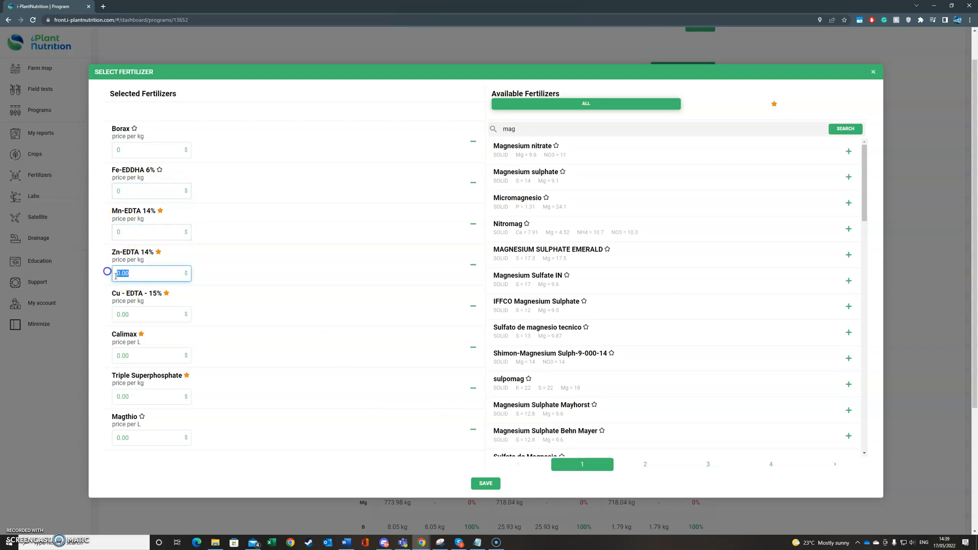
left_click(481, 484)
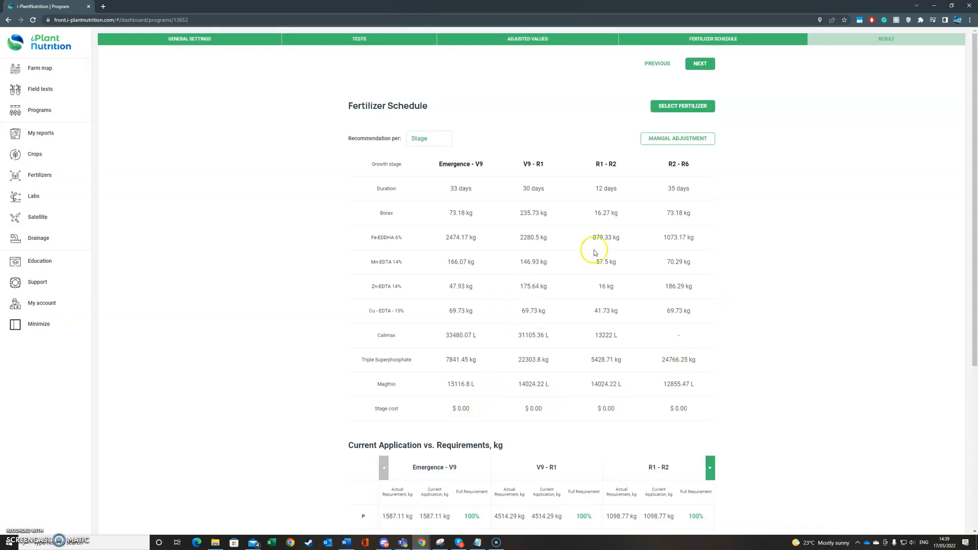
Step: Review the updated fertilizer schedule, finish the program and download its full PDF report with all sections included
scroll(772, 227, "down", 3)
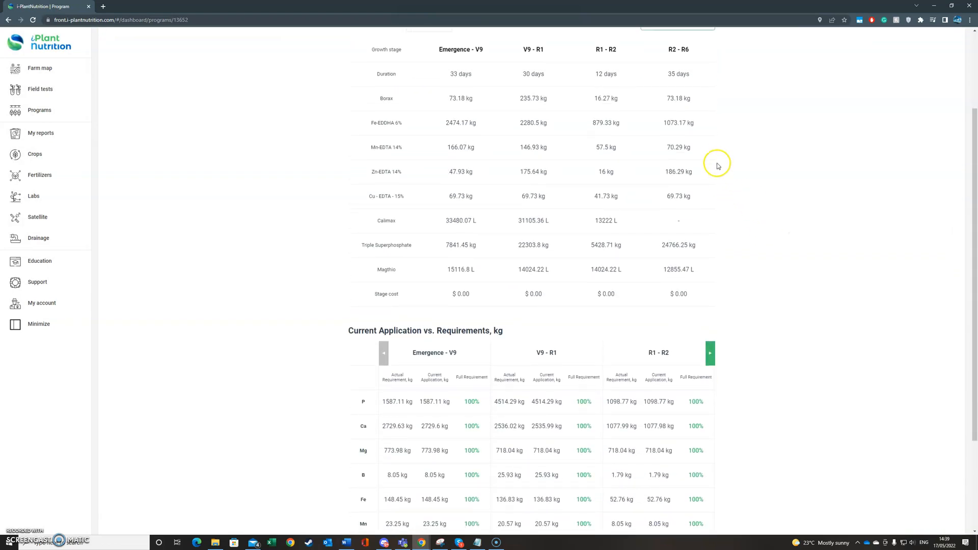
scroll(725, 175, "down", 2)
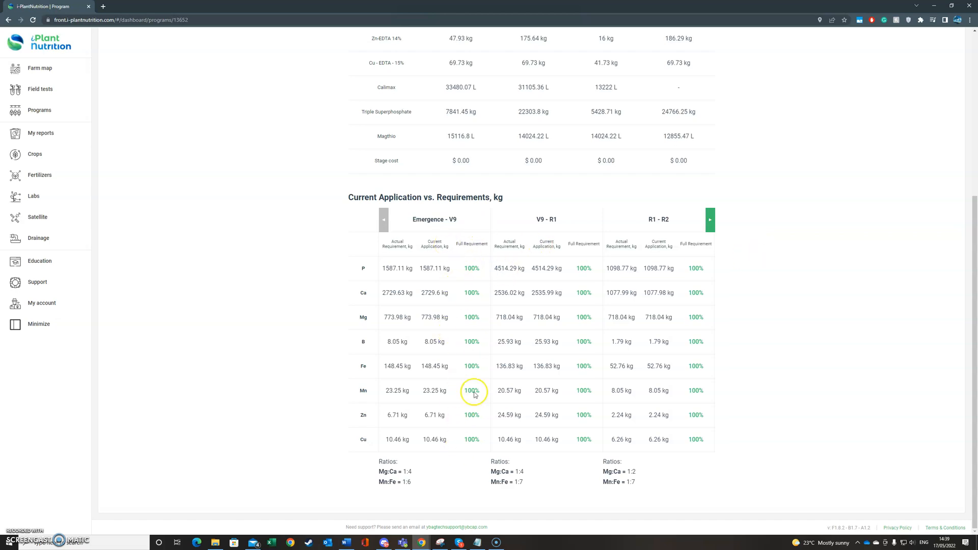
scroll(327, 262, "up", 5)
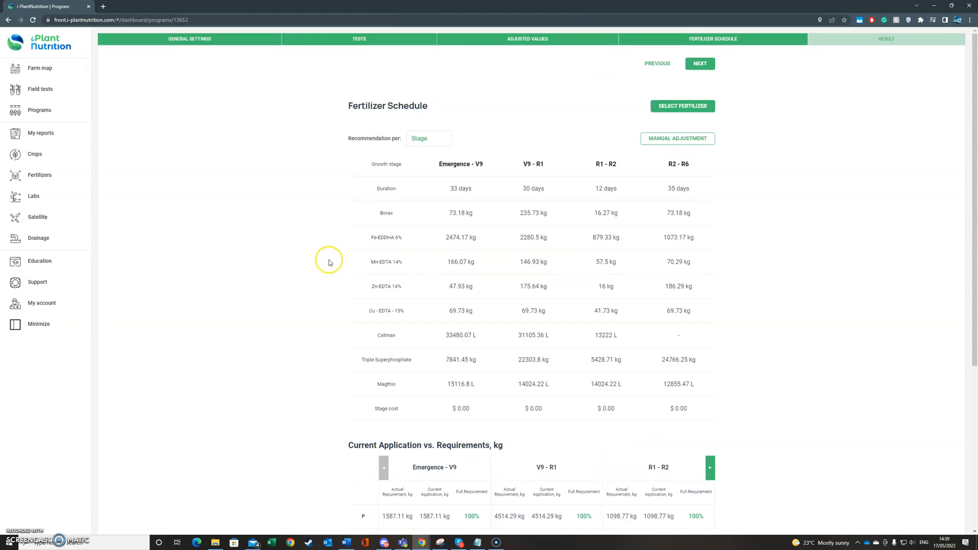
left_click(699, 64)
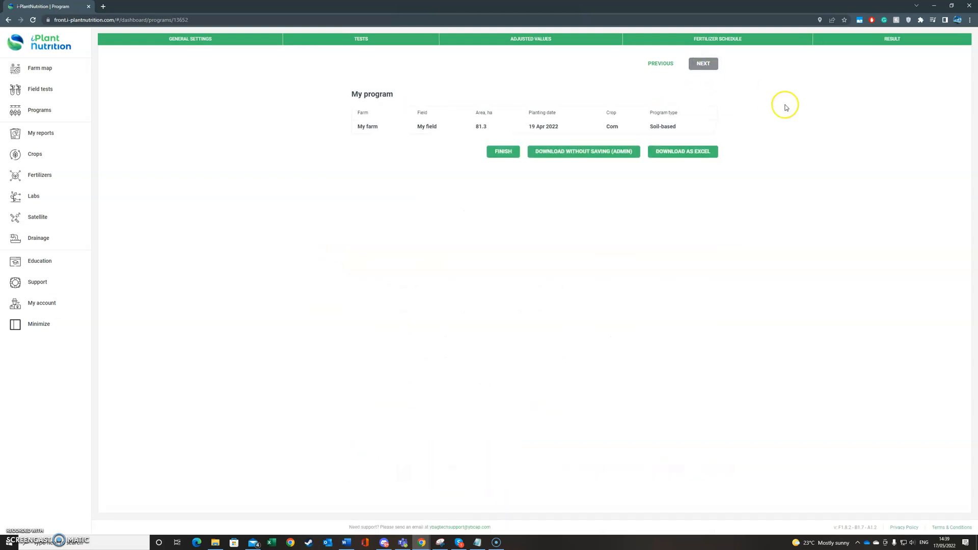
left_click(501, 155)
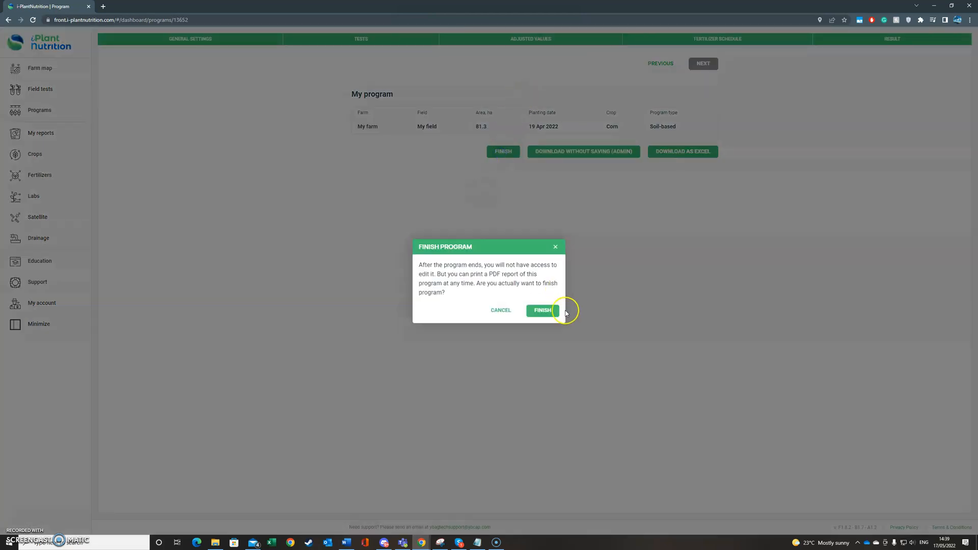
left_click(544, 311)
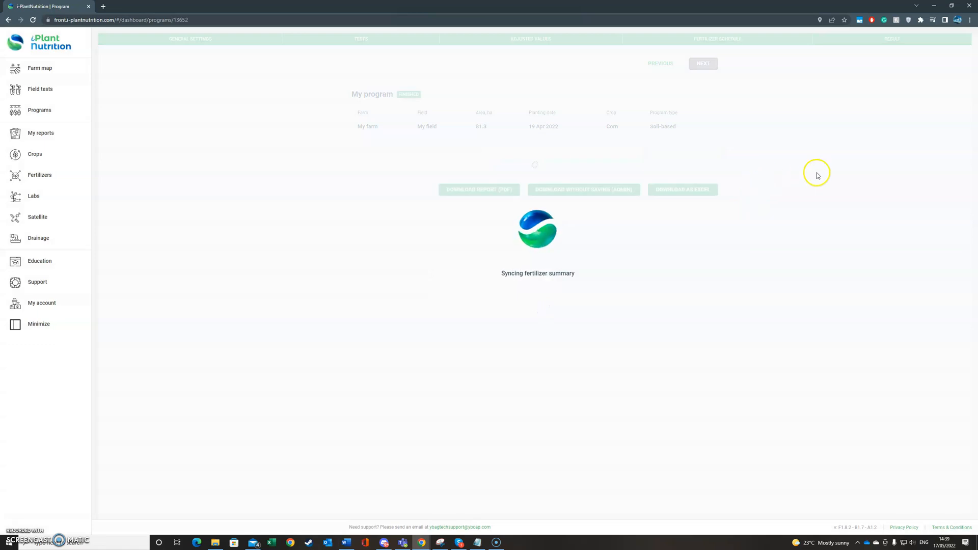
left_click(478, 317)
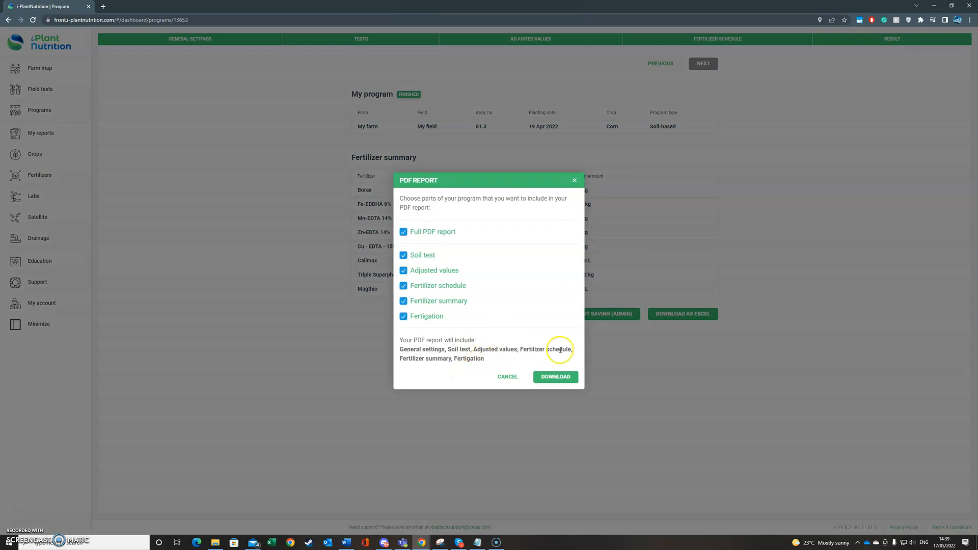
left_click(560, 378)
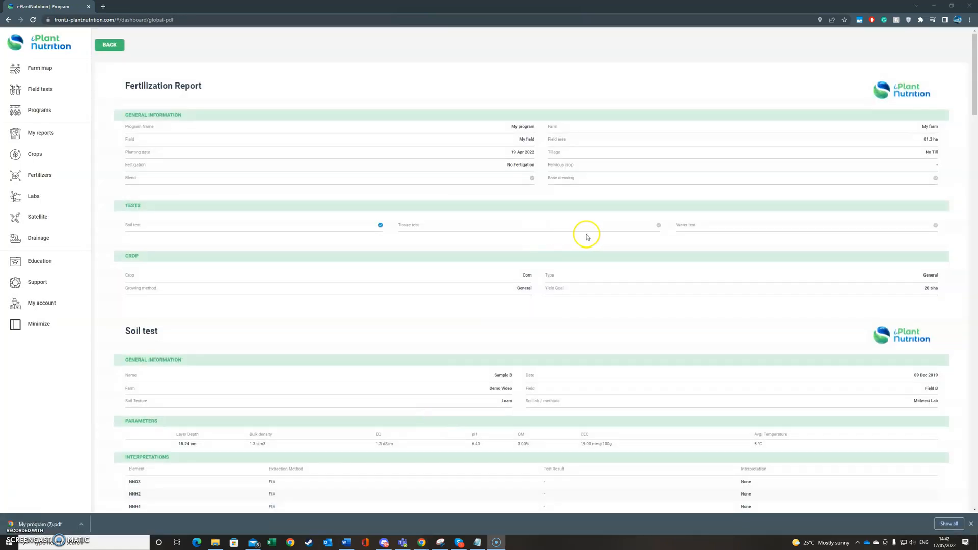
Step: Examine the soil test interpretations, interpretation chart and adjusted values per growth stage in the fertilization report
scroll(609, 229, "down", 8)
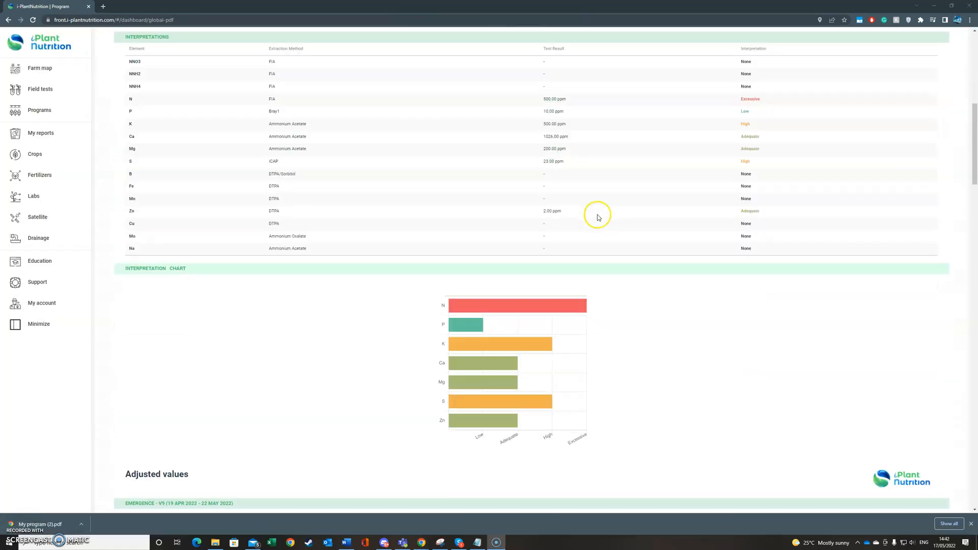
scroll(596, 216, "up", 2)
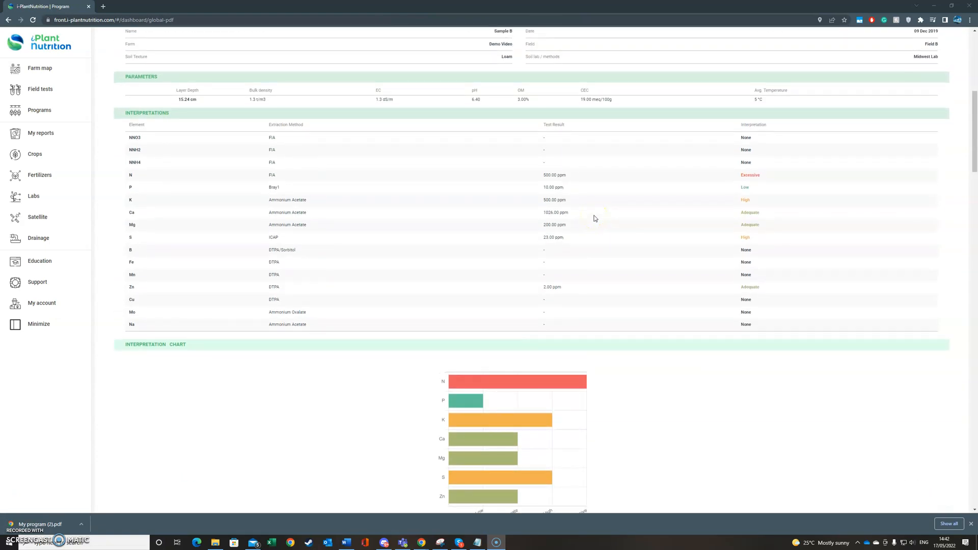
scroll(594, 219, "down", 6)
scroll(581, 199, "down", 1)
scroll(499, 136, "up", 7)
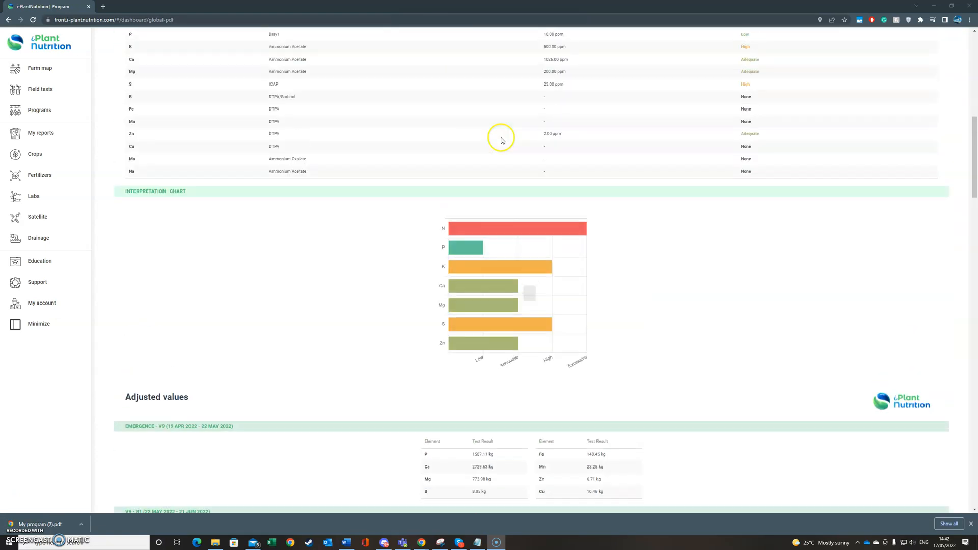
scroll(652, 179, "down", 7)
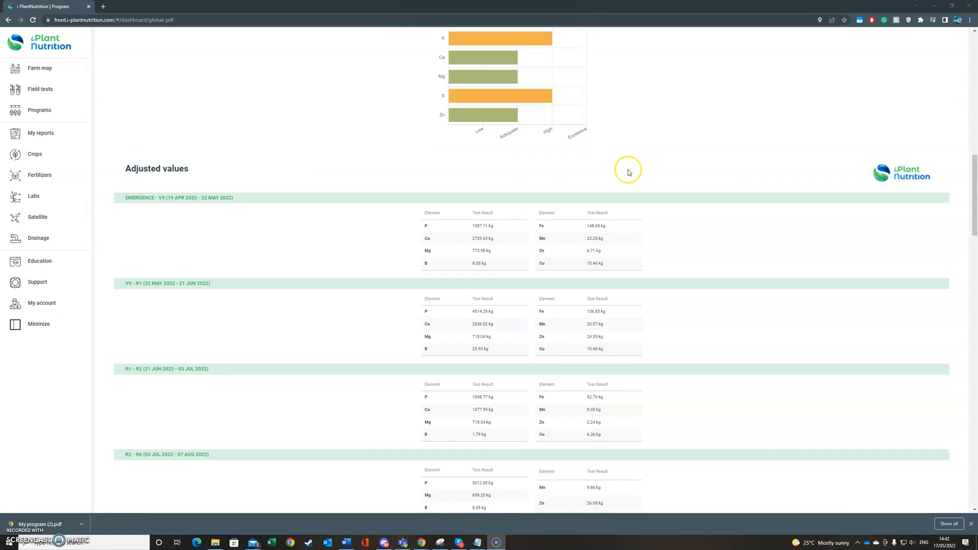
Step: Examine the report's fertilizer schedule and nutrient summary for the Emergence - V9 and V9 - R1 stages
scroll(466, 290, "down", 8)
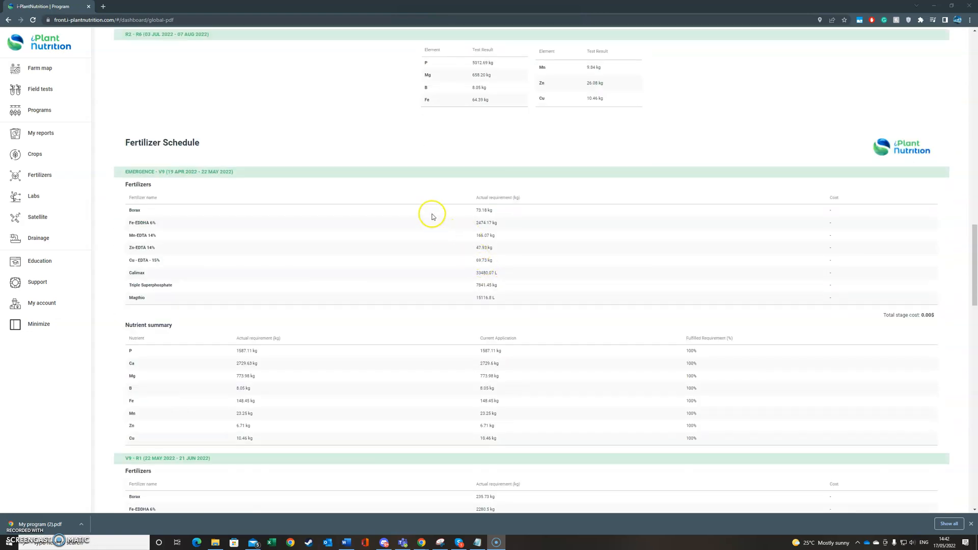
scroll(430, 214, "down", 2)
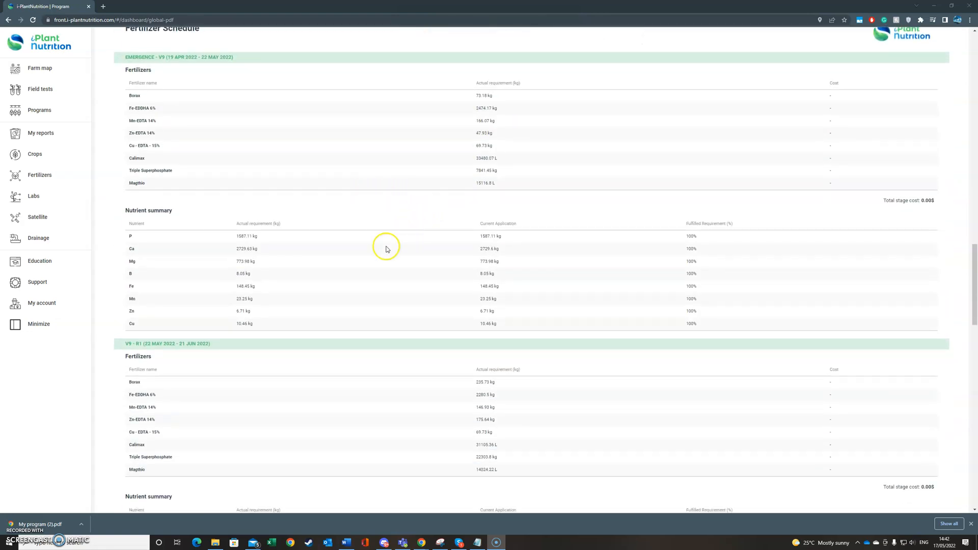
scroll(380, 208, "up", 4)
scroll(305, 229, "up", 2)
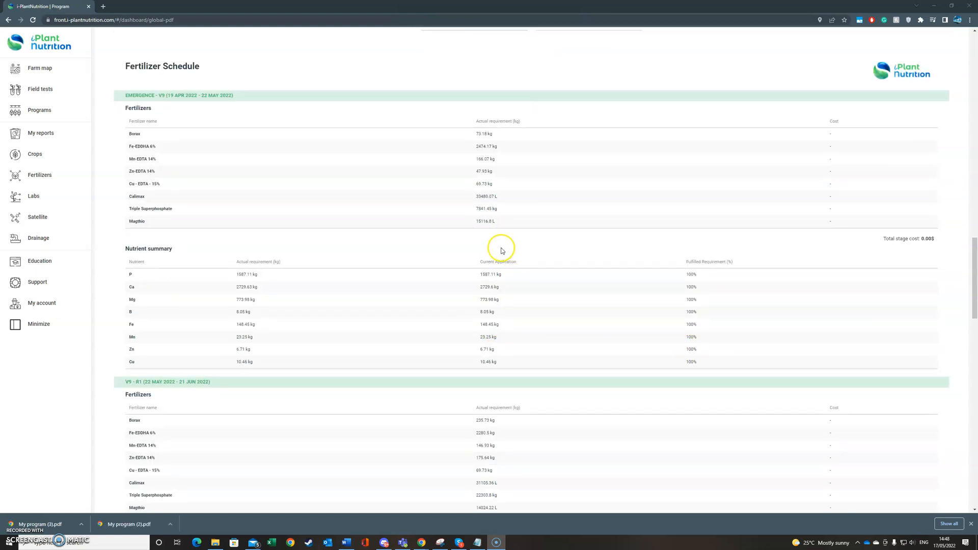
scroll(494, 249, "down", 2)
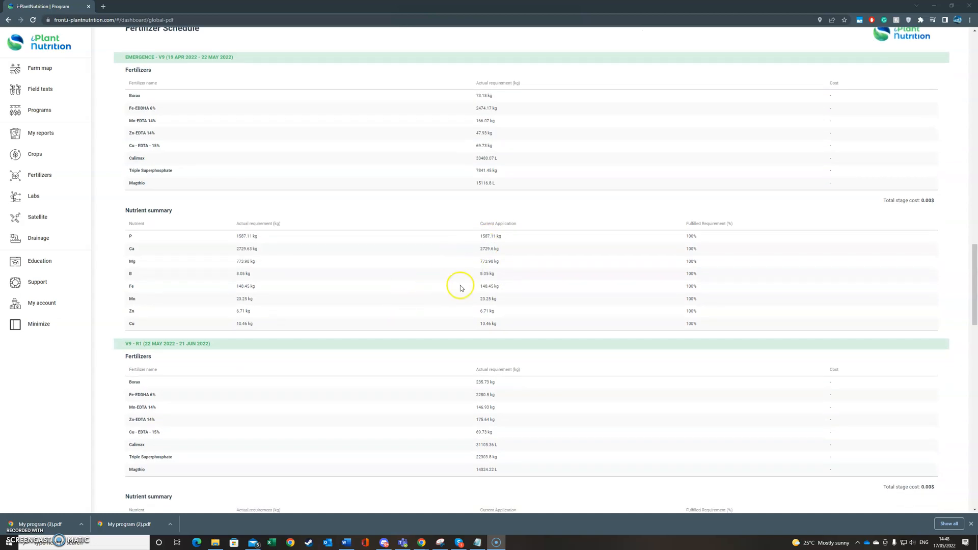
scroll(370, 359, "down", 1)
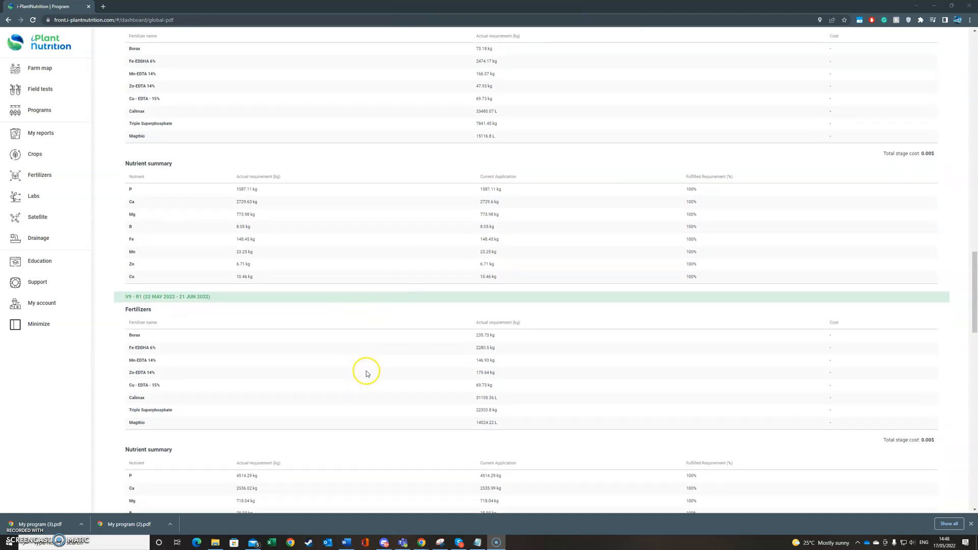
scroll(494, 403, "down", 1)
scroll(494, 403, "down", 2)
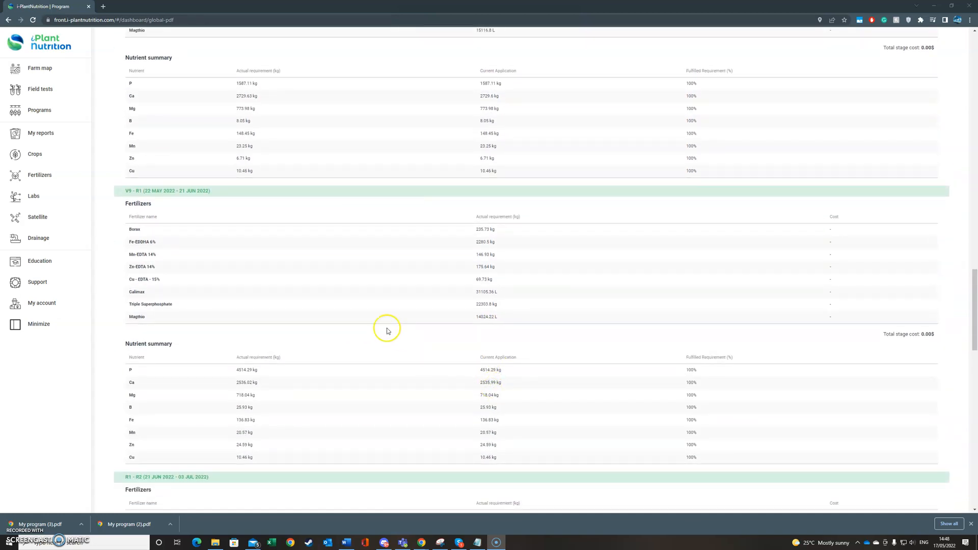
scroll(395, 326, "up", 4)
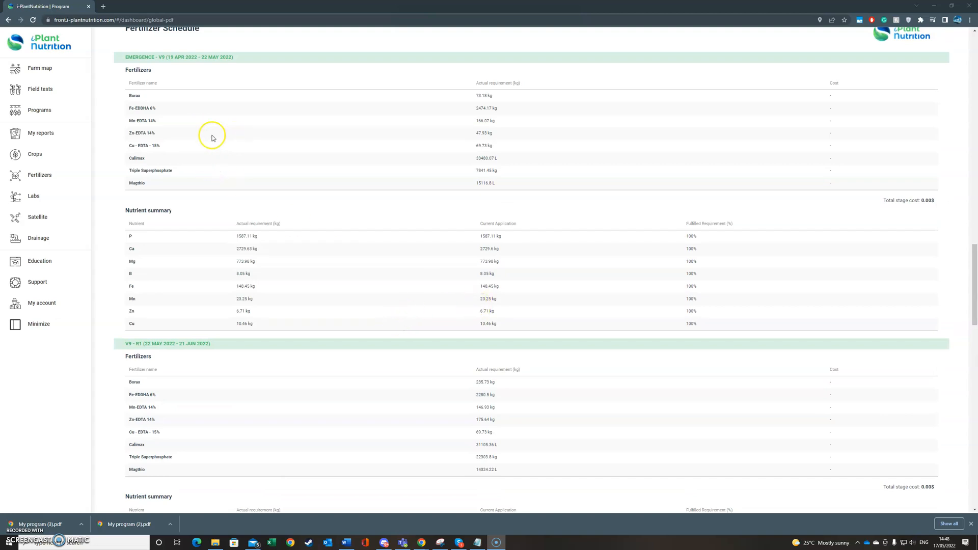
Step: Open the general settings of My program from the programs list and choose Quantitative Fertigation
left_click(35, 115)
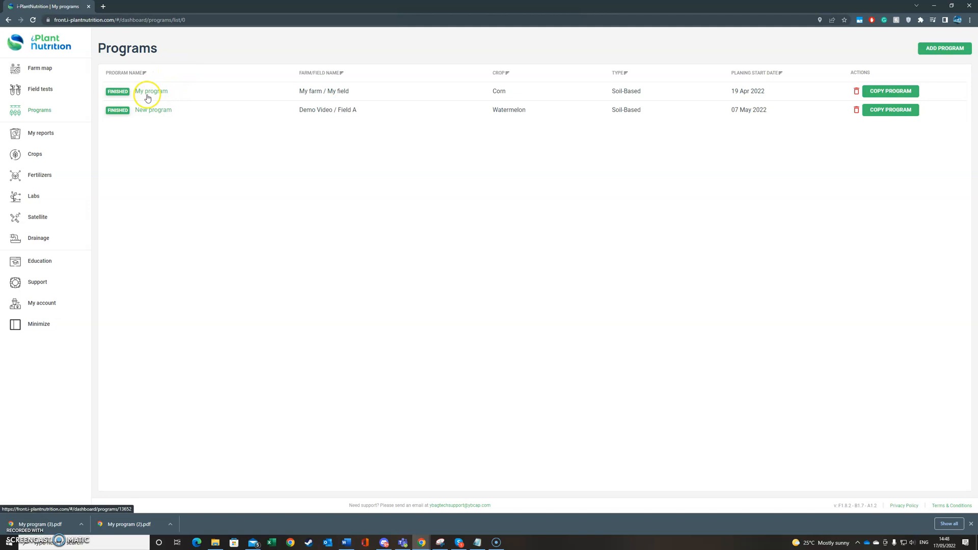
left_click(146, 94)
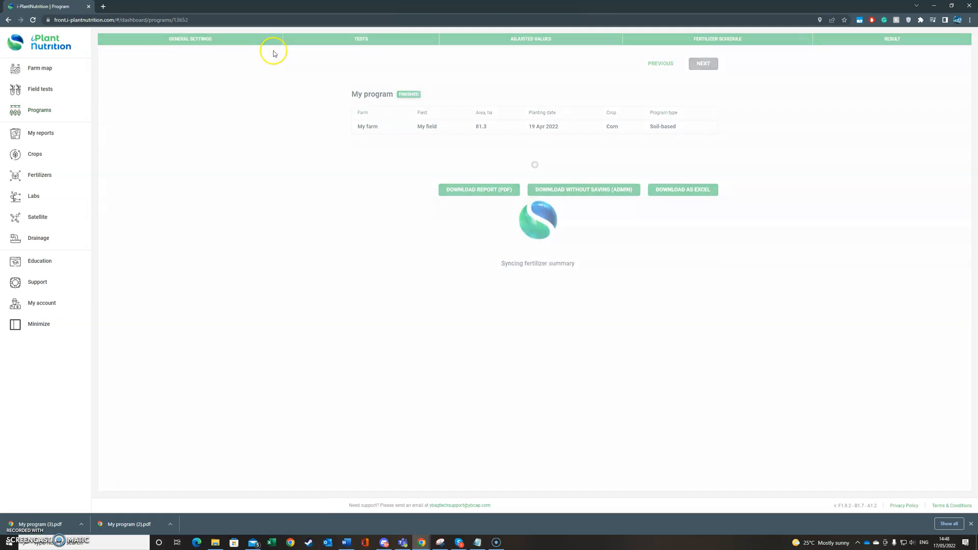
left_click(191, 40)
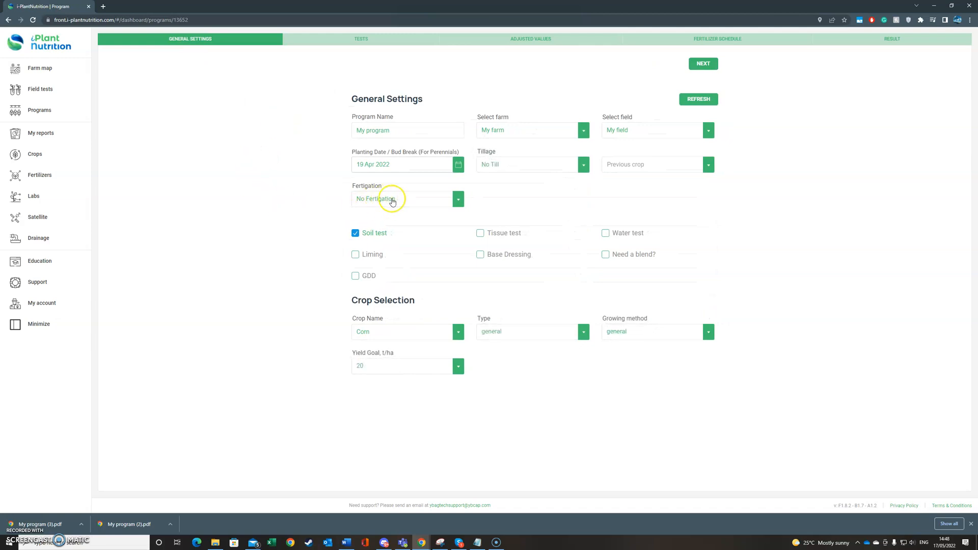
left_click(439, 199)
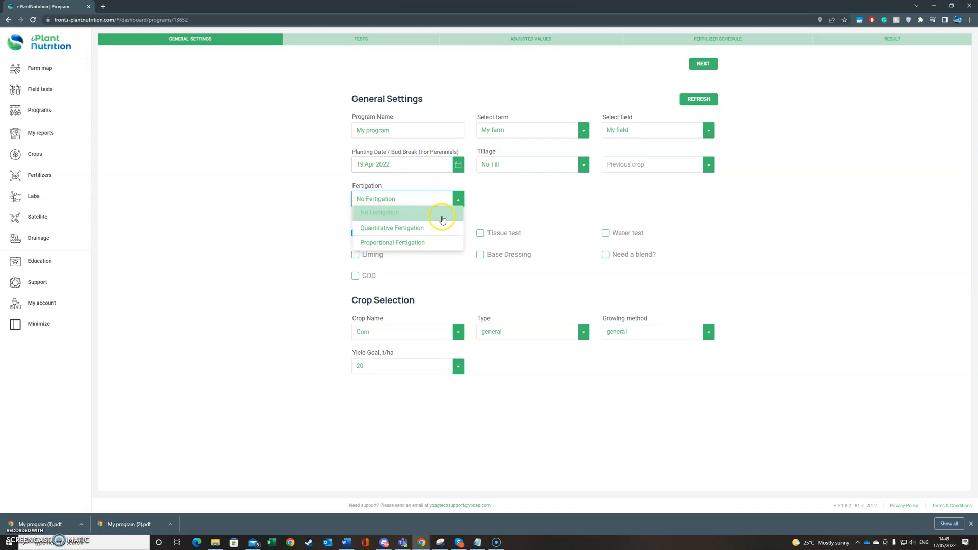
left_click(385, 231)
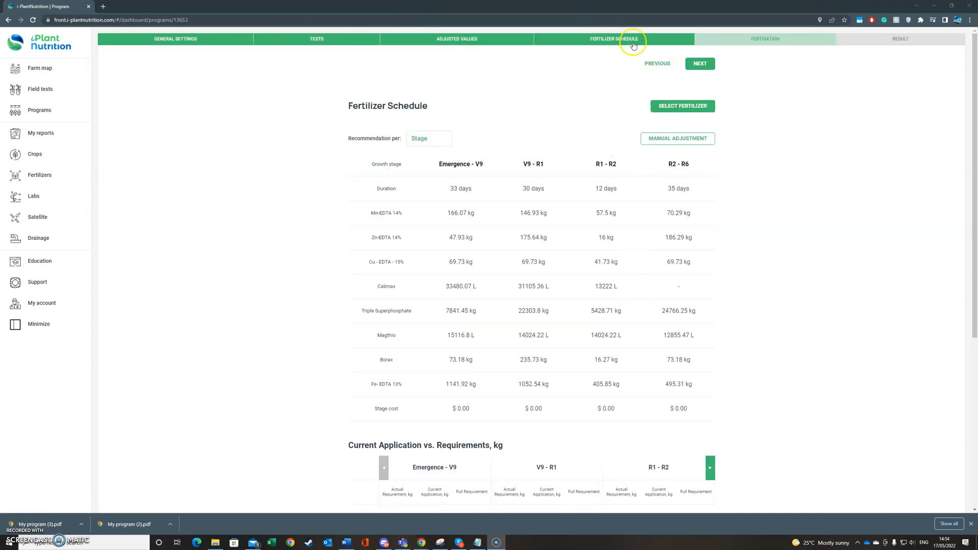
Step: Get the fertigation recipe for the Emergence - V9 stage at a temperature of 21 °C
left_click(699, 63)
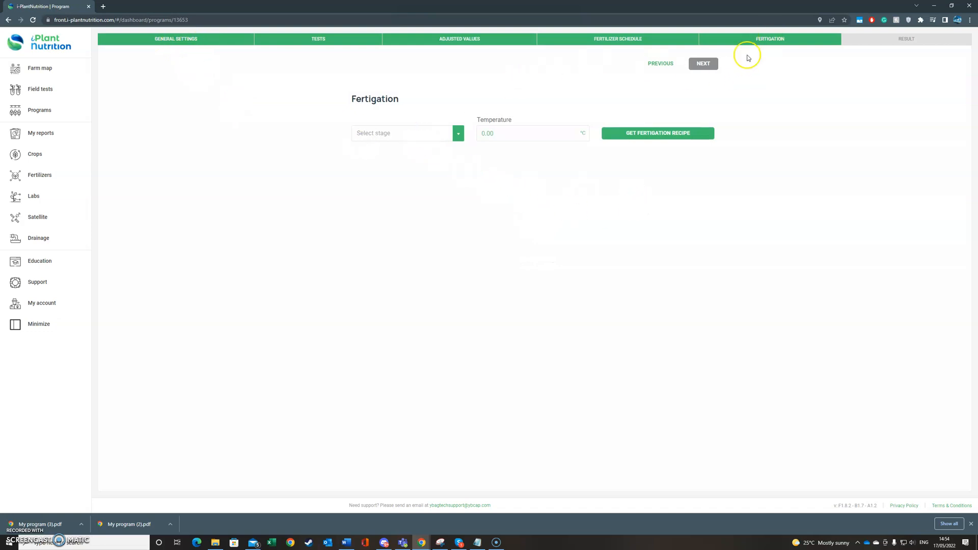
left_click(419, 137)
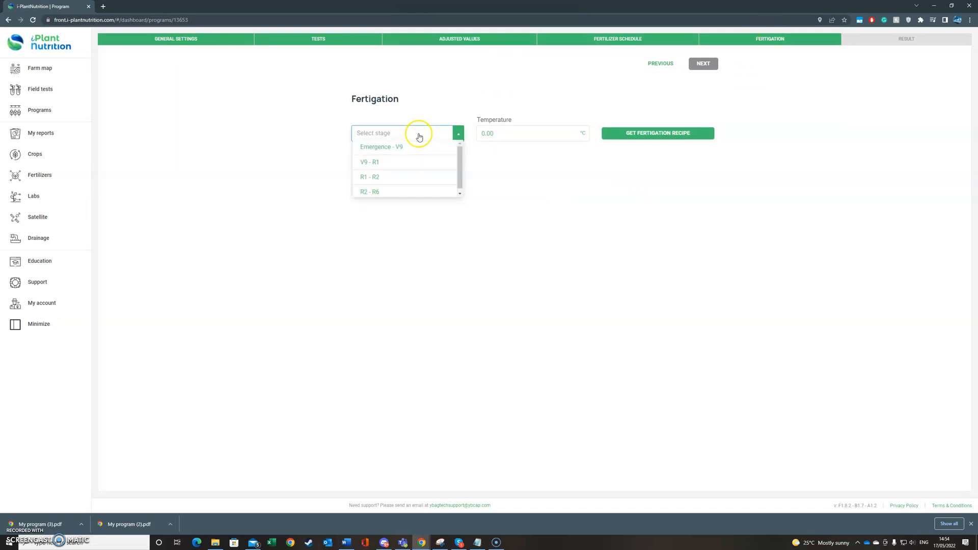
left_click(394, 148)
left_click(520, 133)
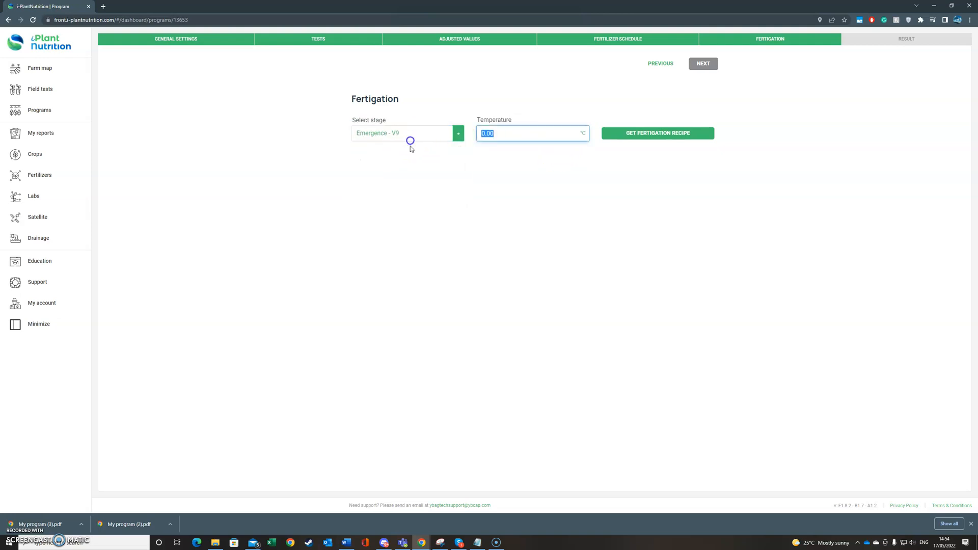
type("21")
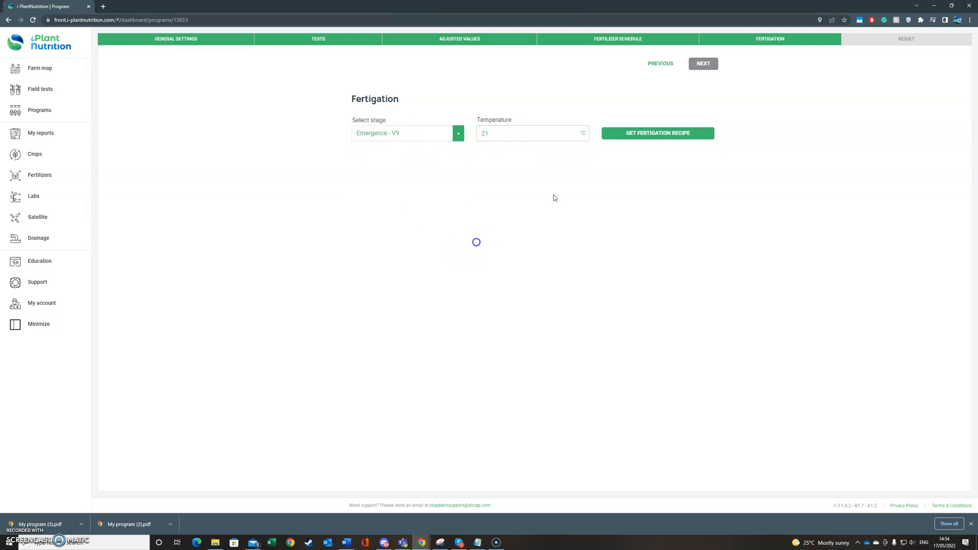
left_click(658, 132)
scroll(716, 191, "down", 2)
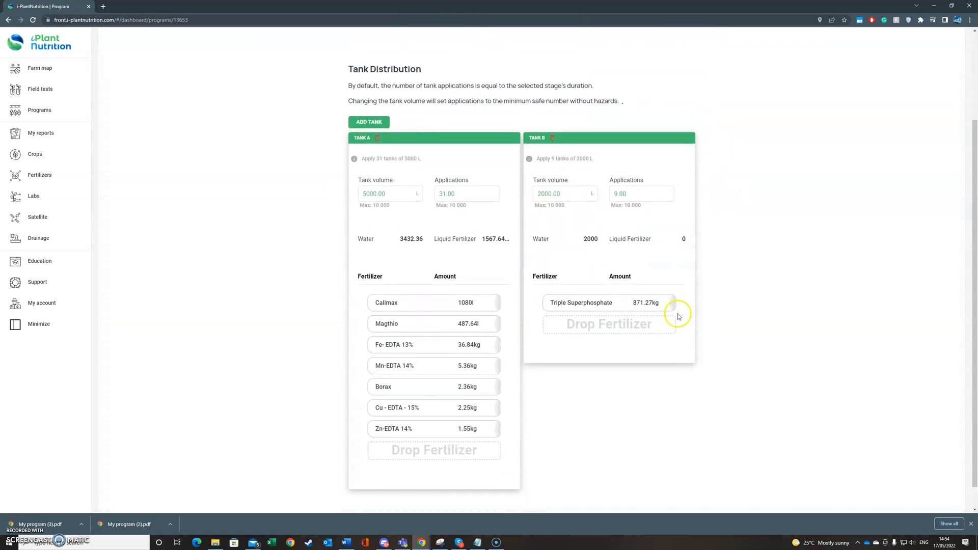
scroll(715, 316, "up", 1)
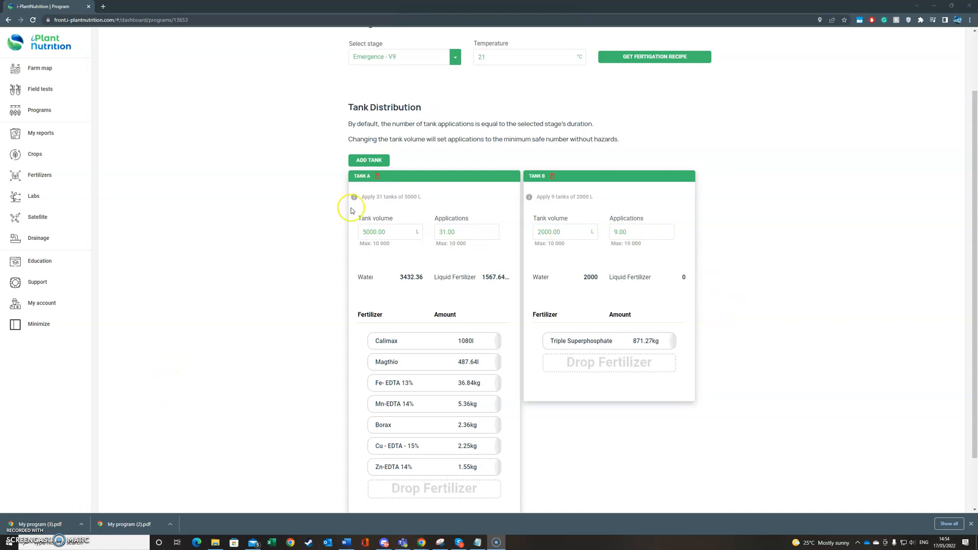
Step: Try out an additional tank by moving Zn-EDTA 14% into it and back to Tank A, and delete that tank
left_click(380, 161)
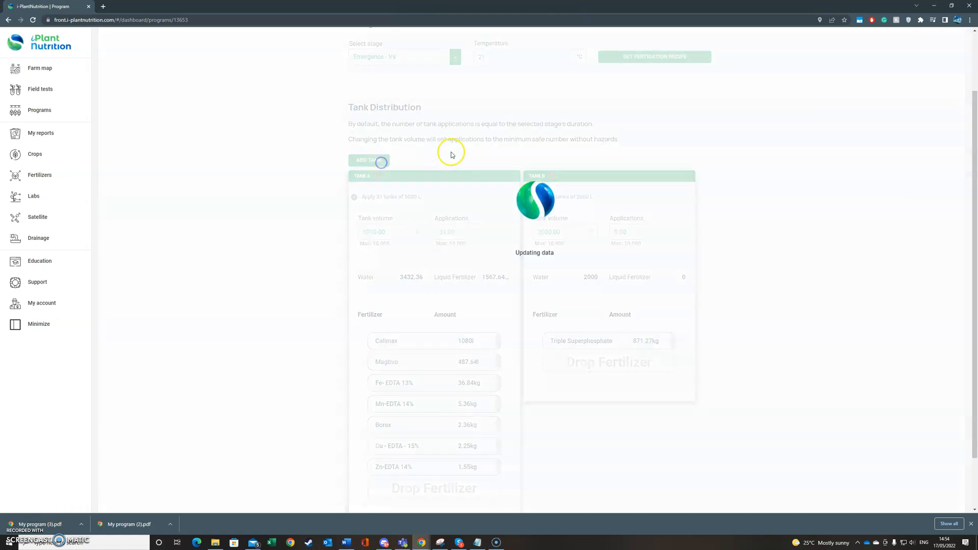
scroll(449, 281, "down", 5)
left_click_drag(416, 249, 416, 476)
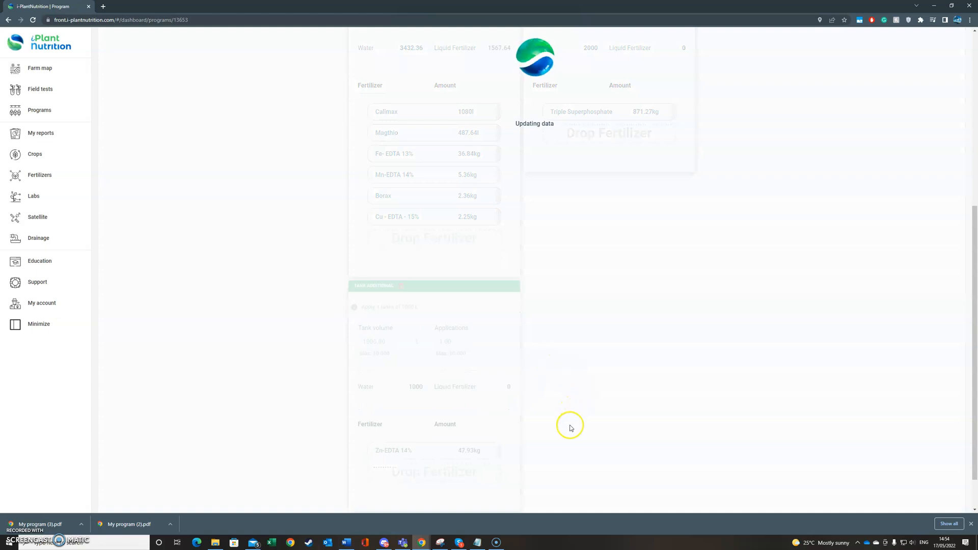
left_click_drag(428, 450, 417, 240)
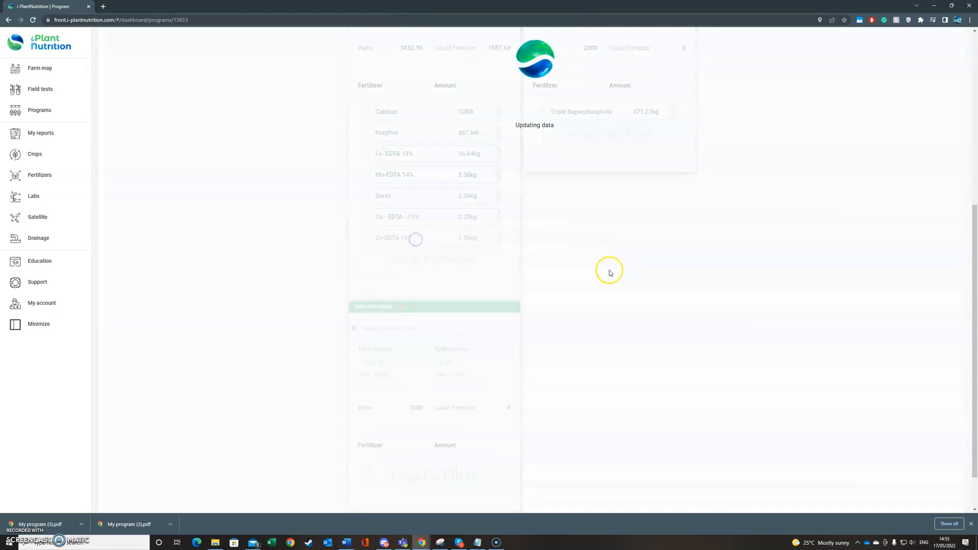
left_click(400, 307)
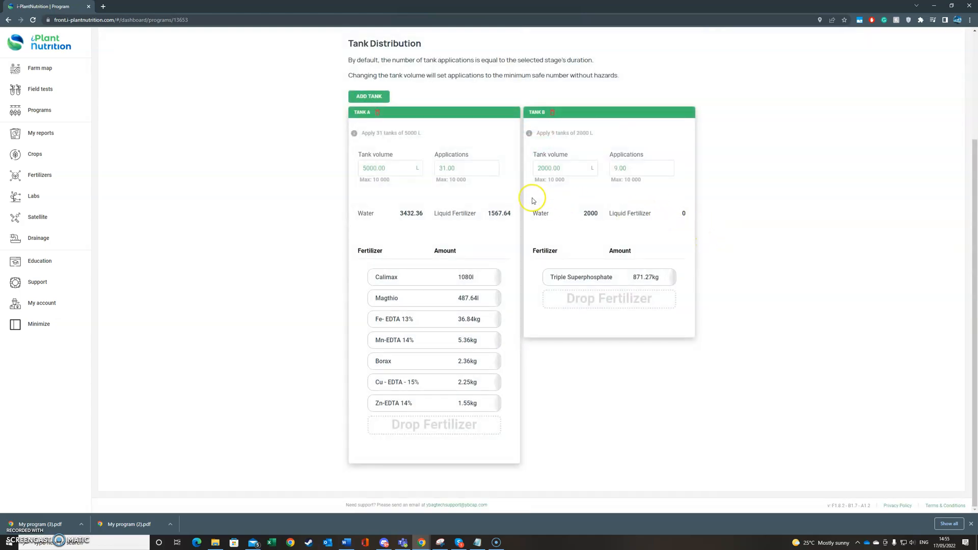
Step: Set the tank volume of Tank A and Tank B to 5000 L and Tank A's applications to 31
double_click(399, 167)
type("5000")
left_click(564, 168)
double_click(564, 167)
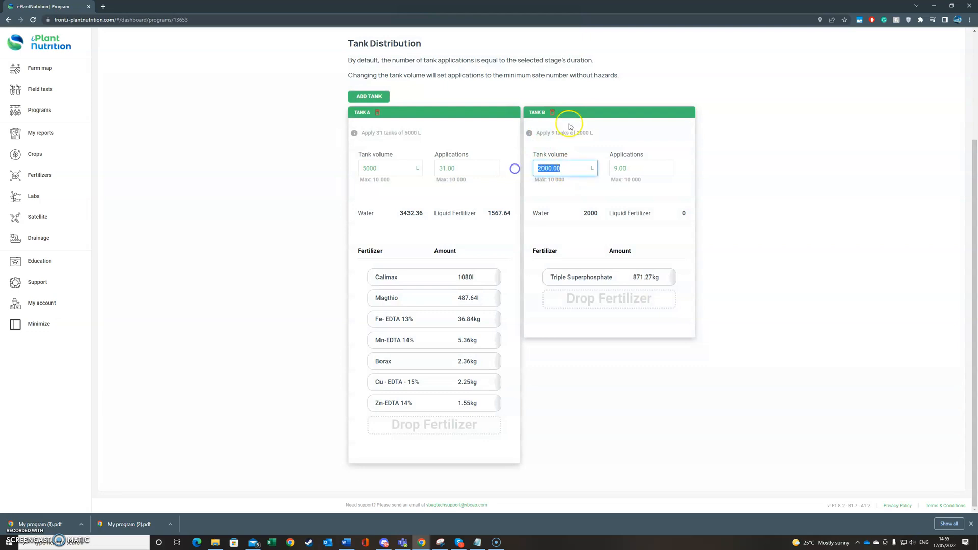
left_click(867, 192)
left_click(800, 168)
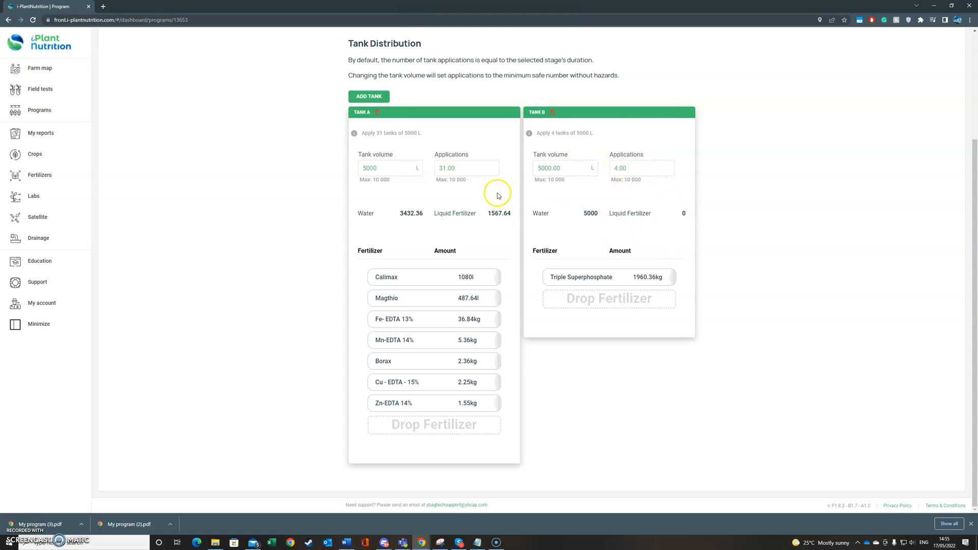
left_click(442, 170)
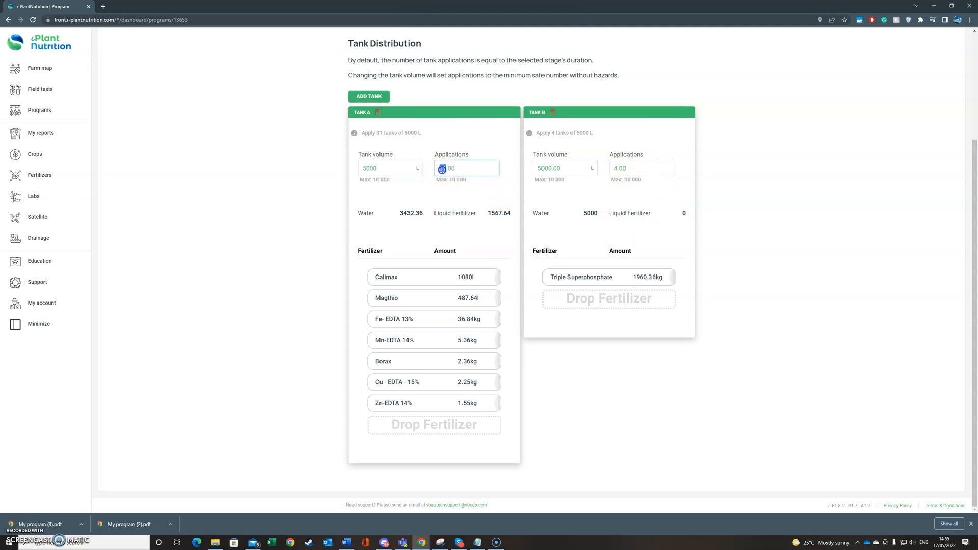
left_click(455, 198)
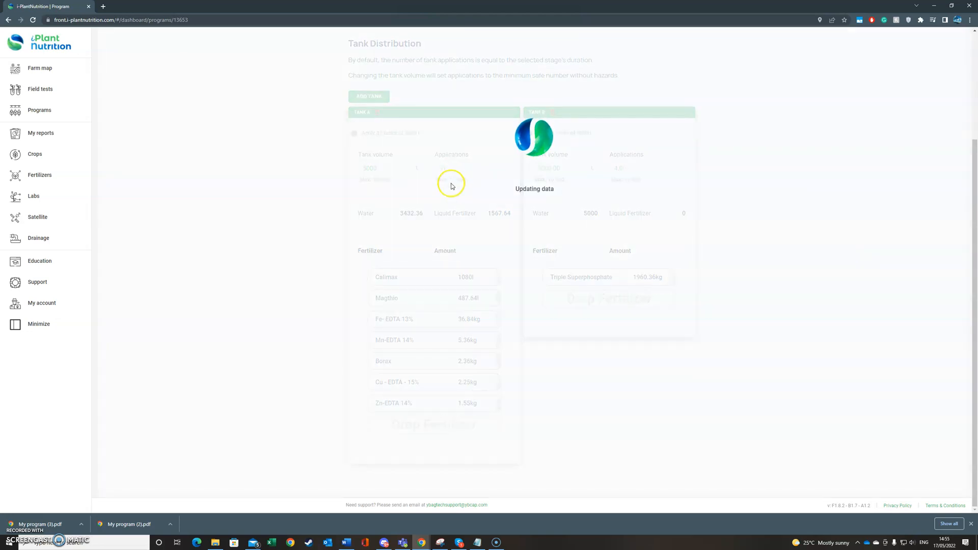
Step: Move Calimax and Magthio from Tank A to Tank B
left_click_drag(451, 277, 447, 279)
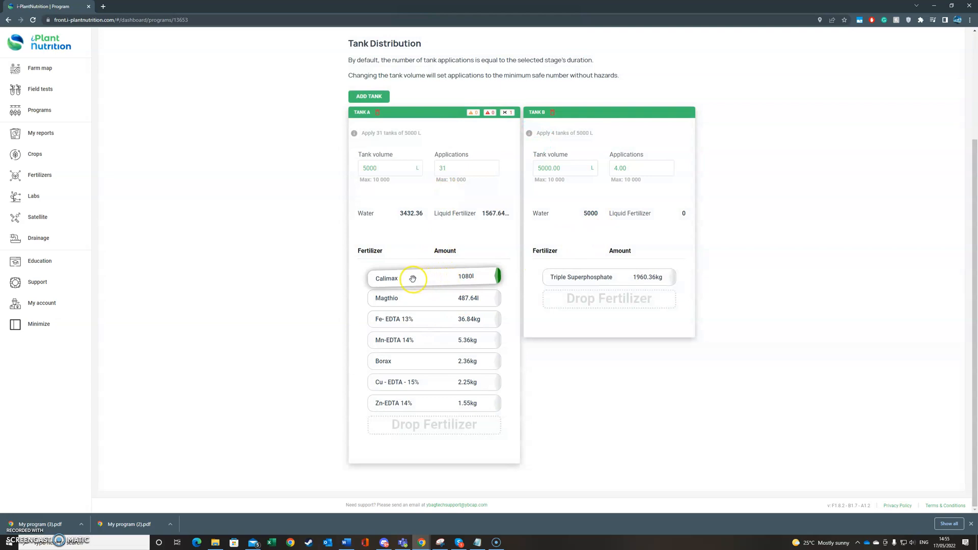
left_click_drag(408, 280, 596, 298)
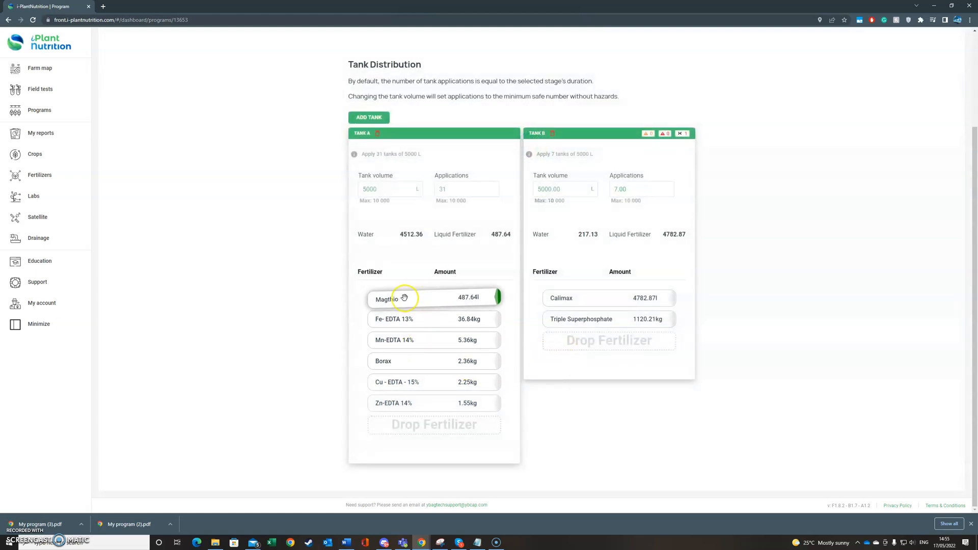
left_click_drag(403, 298, 593, 342)
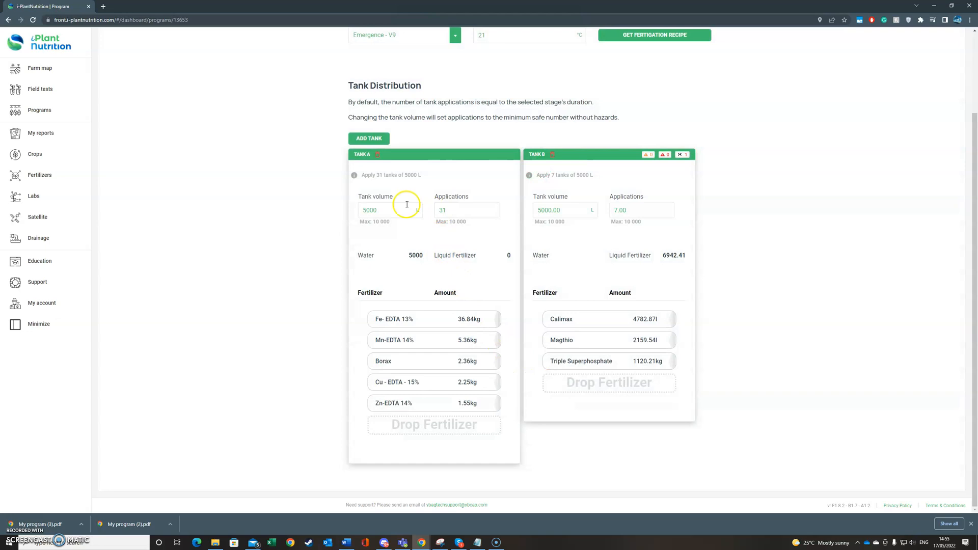
Step: Set Tank A's volume to 2000 L
left_click_drag(418, 208, 333, 207)
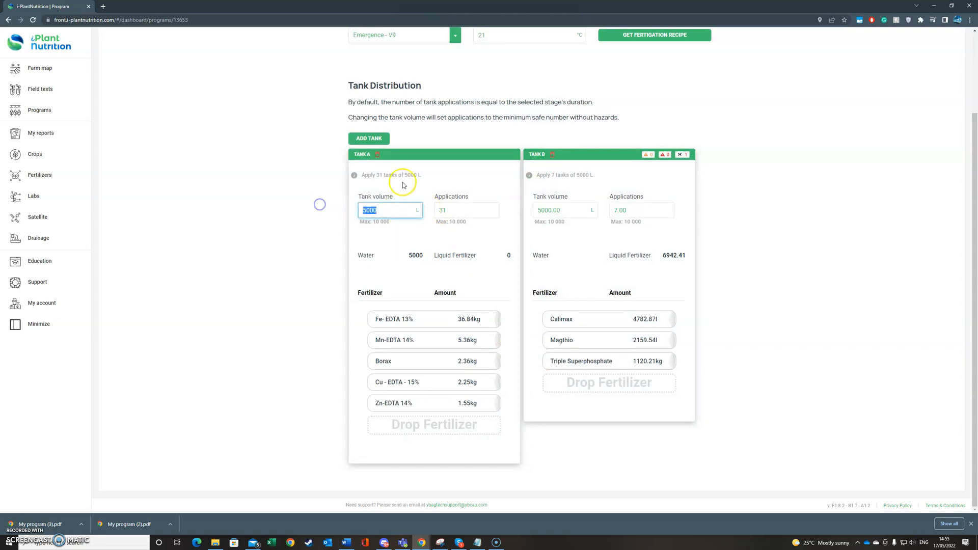
type("200-0")
left_click(234, 264)
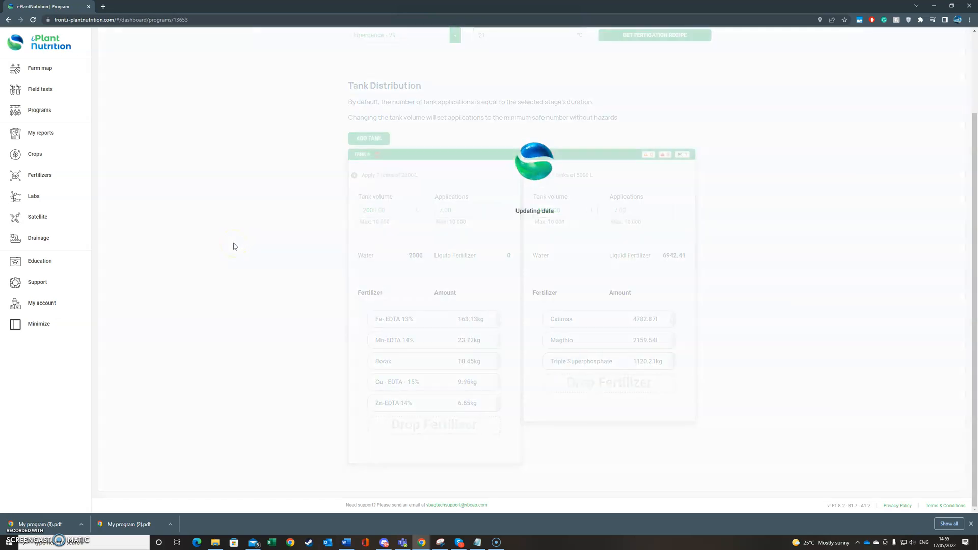
left_click(426, 230)
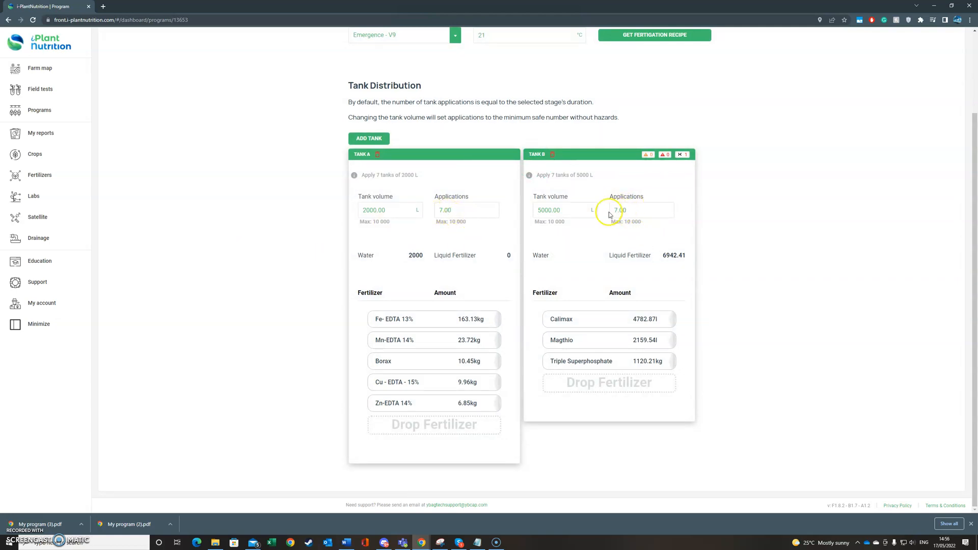
Step: Read Tank B's fertilizer mixing warning and move Calimax back to Tank A
left_click(681, 154)
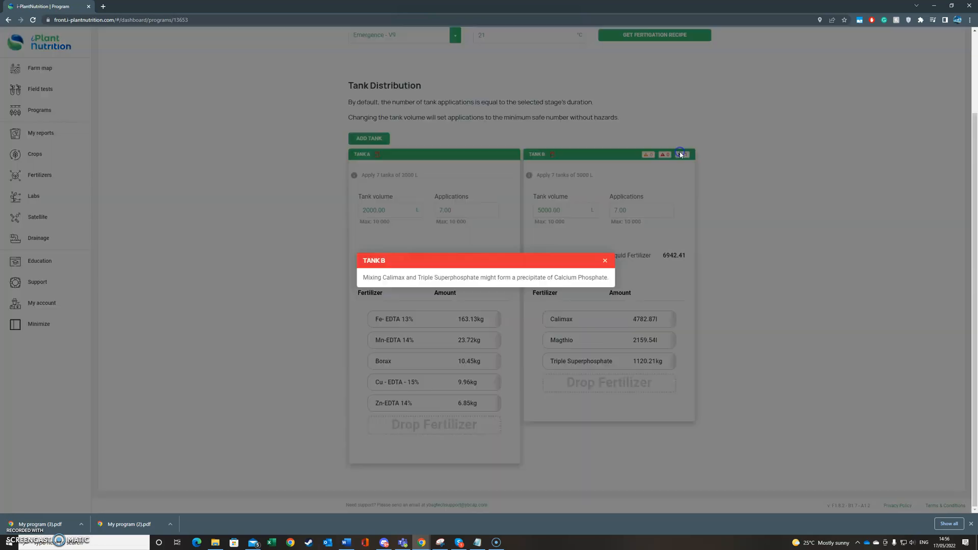
left_click(606, 261)
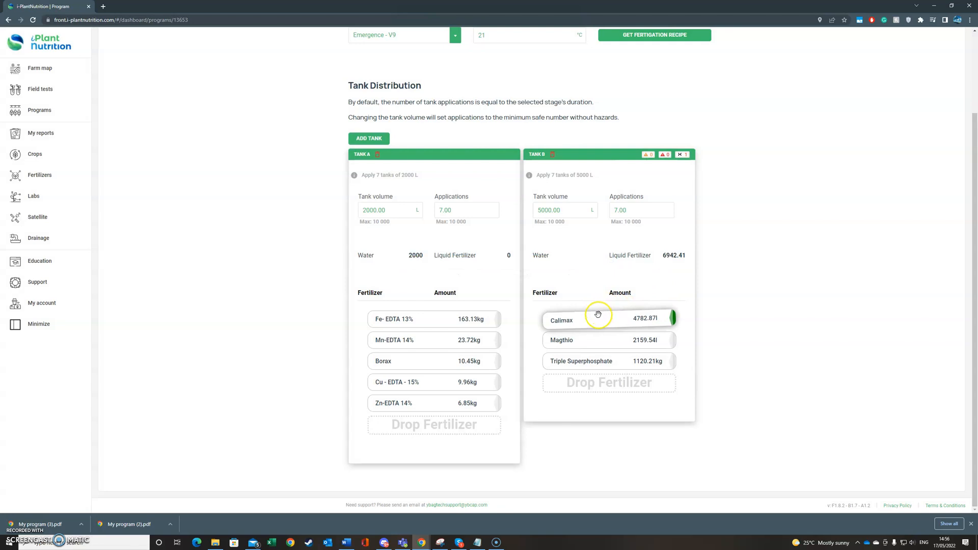
left_click_drag(599, 320, 424, 317)
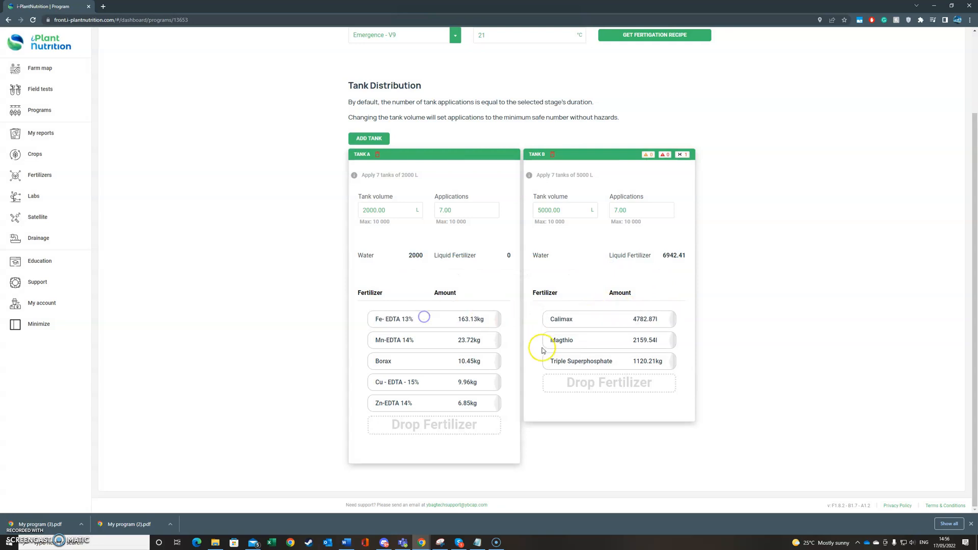
left_click_drag(585, 321, 451, 425)
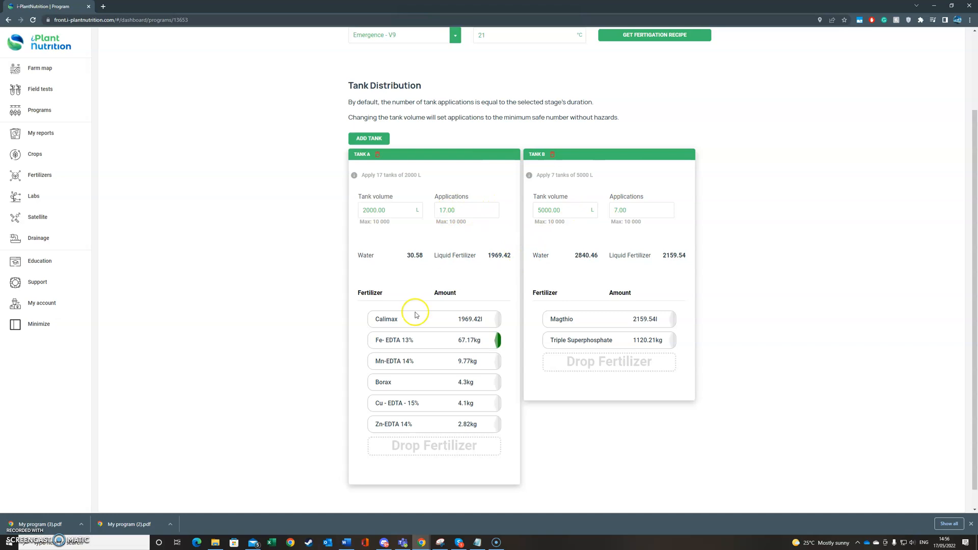
Step: Proceed from the fertigation recipe to the result and finish My program 2
scroll(737, 390, "up", 2)
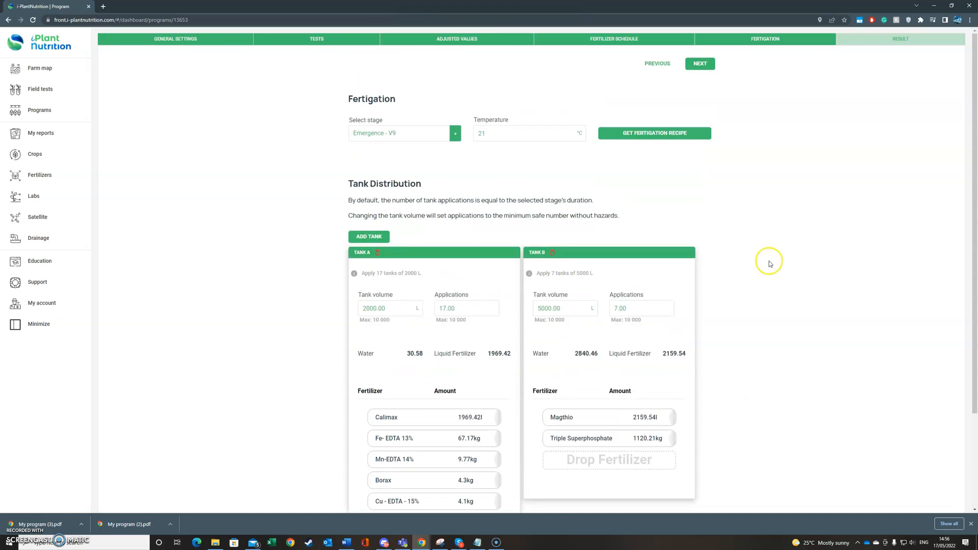
left_click(701, 67)
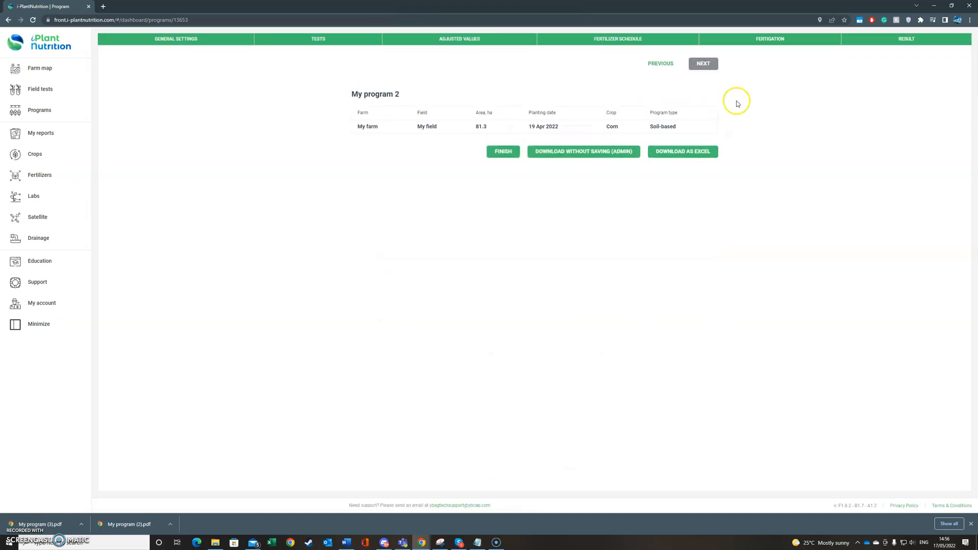
left_click(488, 149)
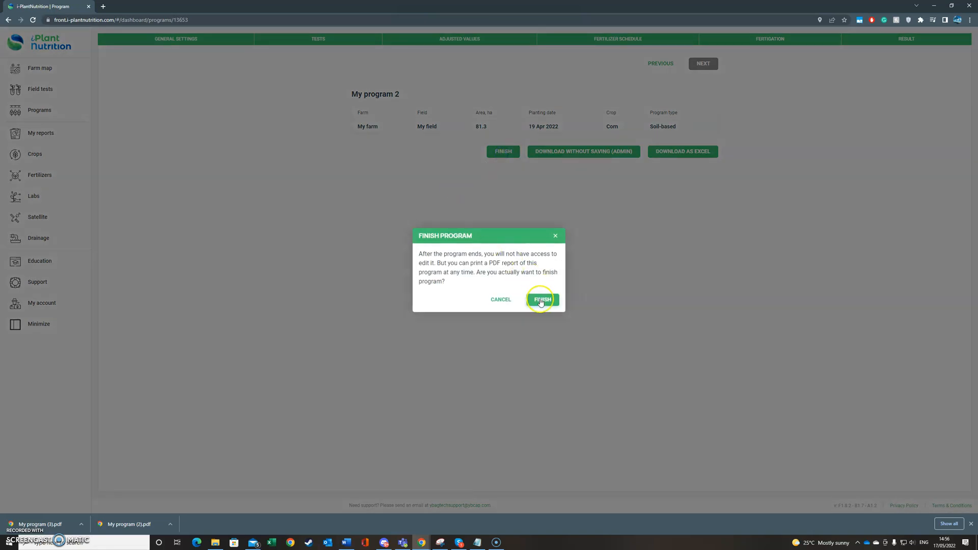
left_click(541, 301)
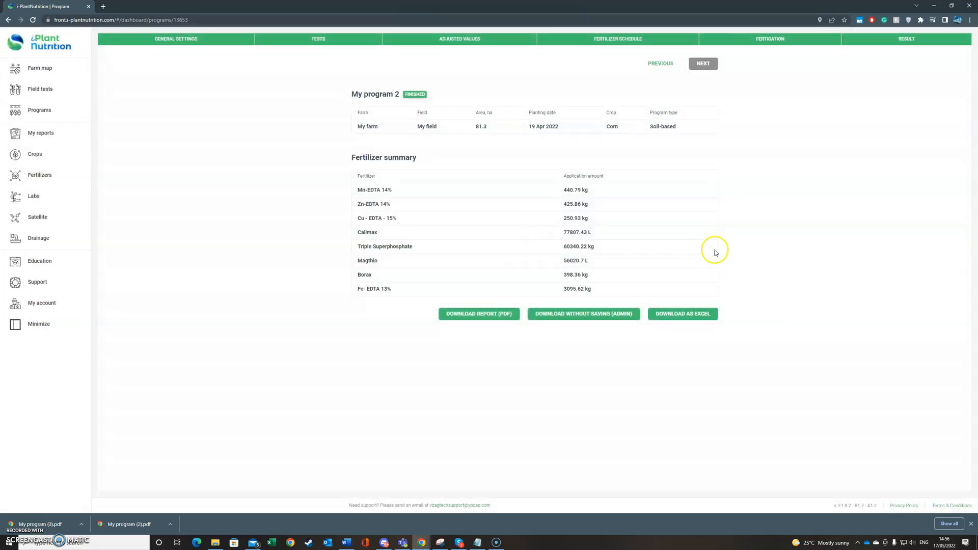
Step: Download the program's PDF report with only the Fertigation section included and review its recipes for Tank A and Tank B
left_click(471, 316)
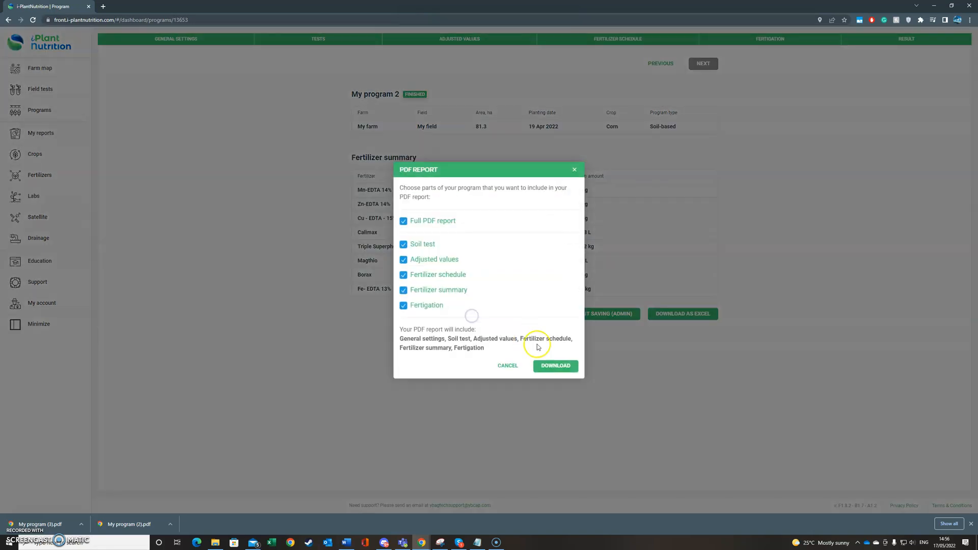
left_click(416, 287)
left_click(417, 275)
left_click(422, 249)
left_click(448, 262)
left_click(554, 363)
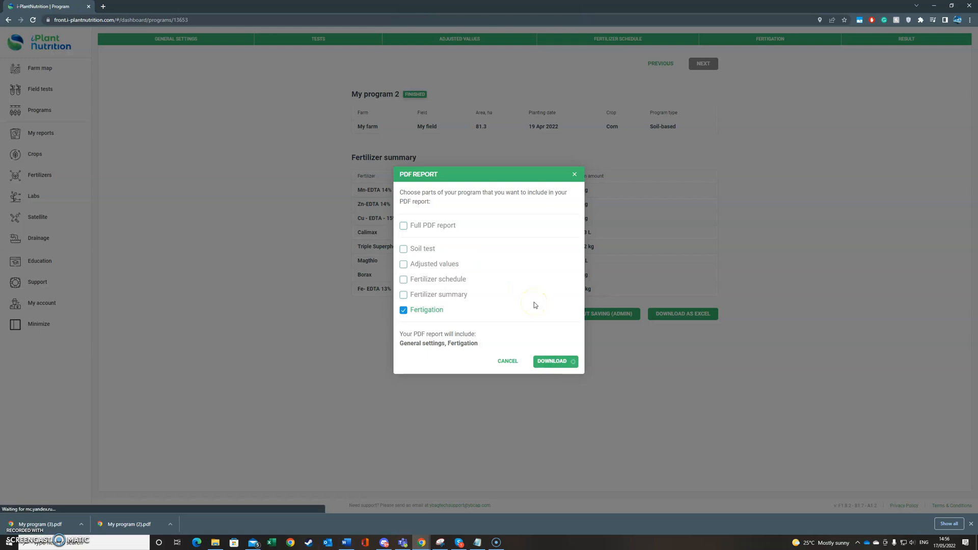
scroll(471, 237, "down", 3)
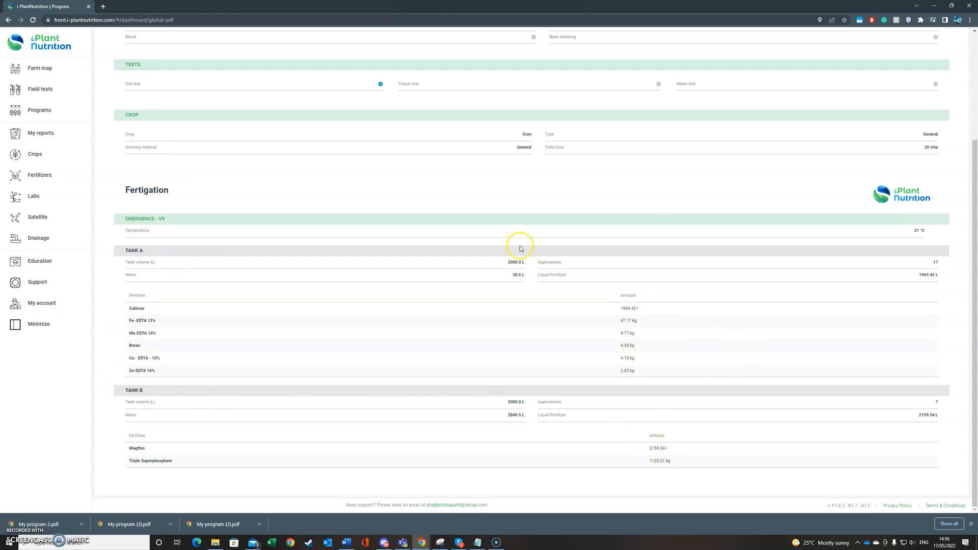
scroll(509, 255, "up", 2)
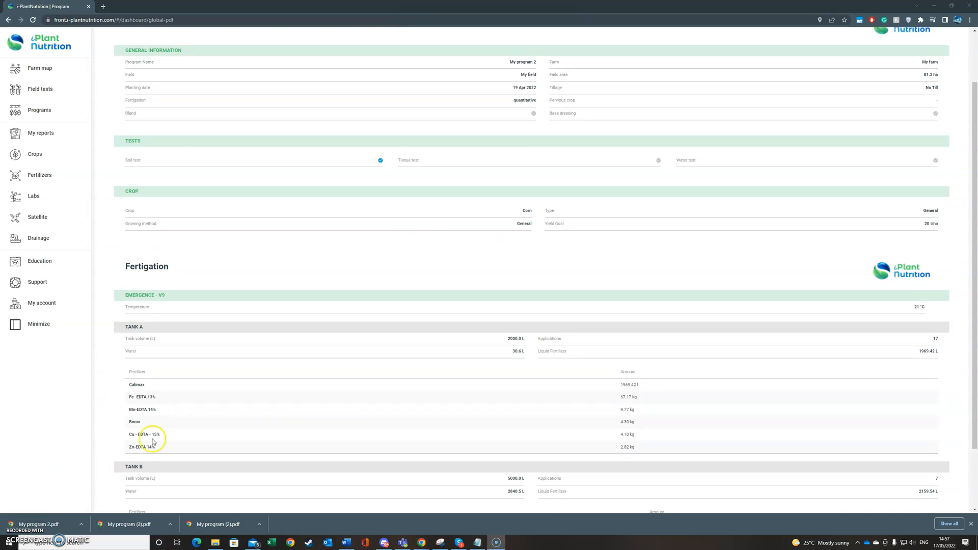
scroll(459, 244, "down", 2)
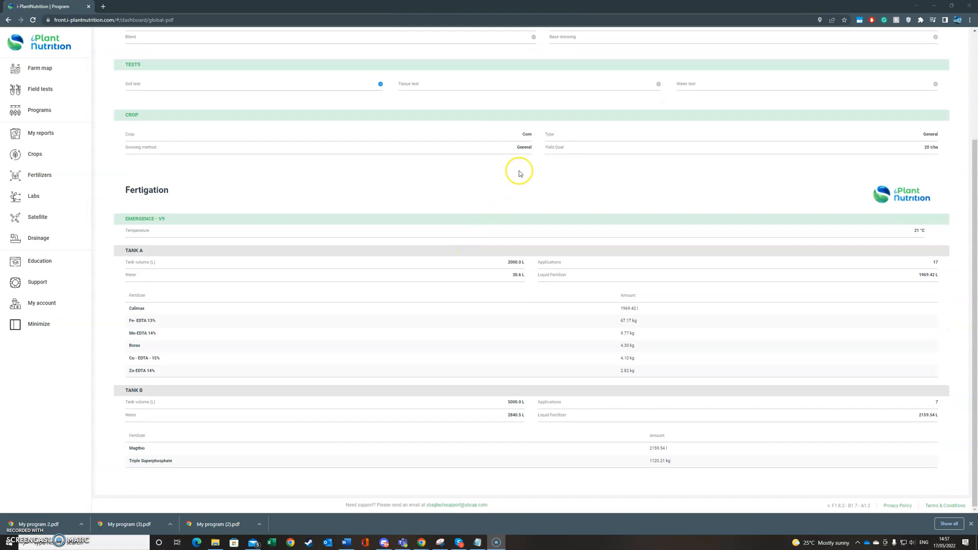